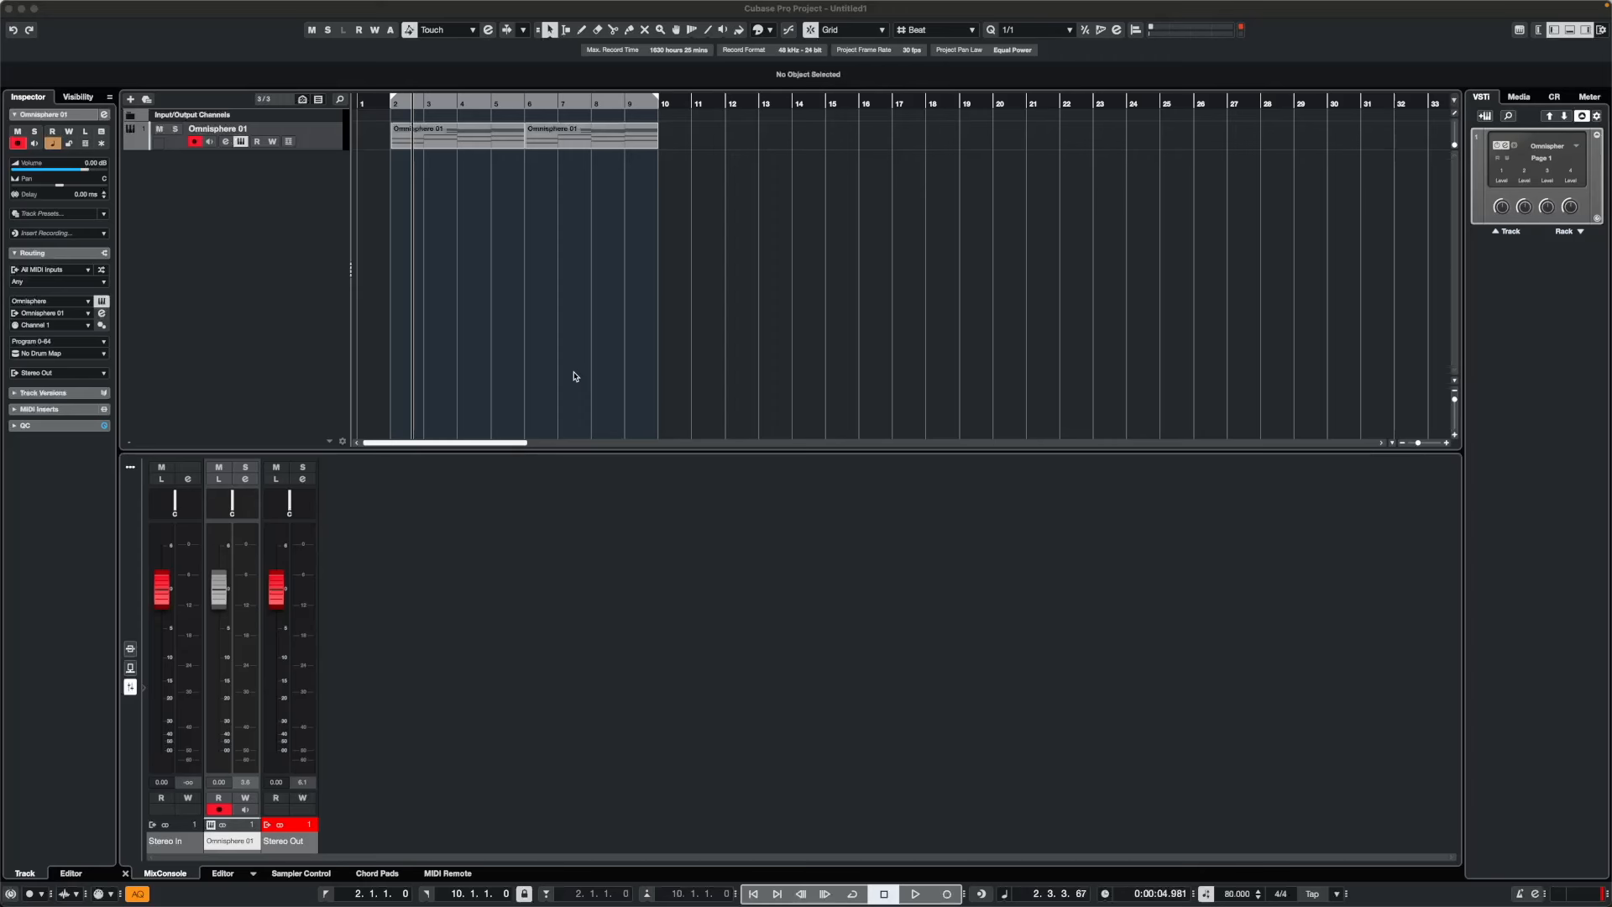
Step: Load the patch DEEPM - Wide Strings in the Omnisphere instrument and close the instrument window
left_click(1507, 147)
left_click(1507, 146)
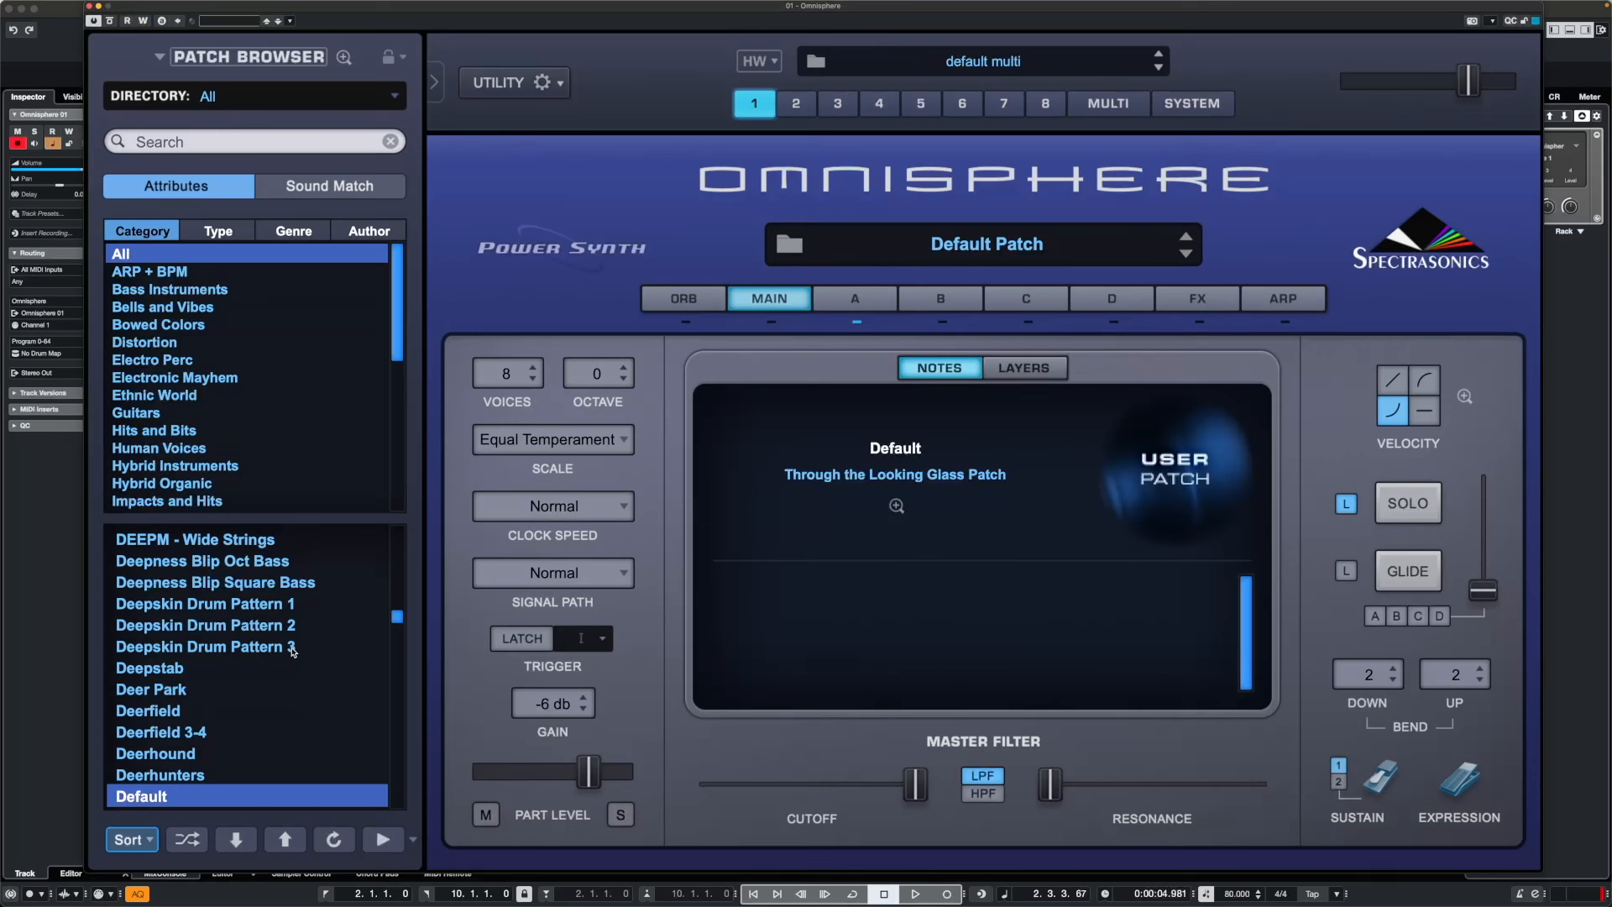
left_click(202, 541)
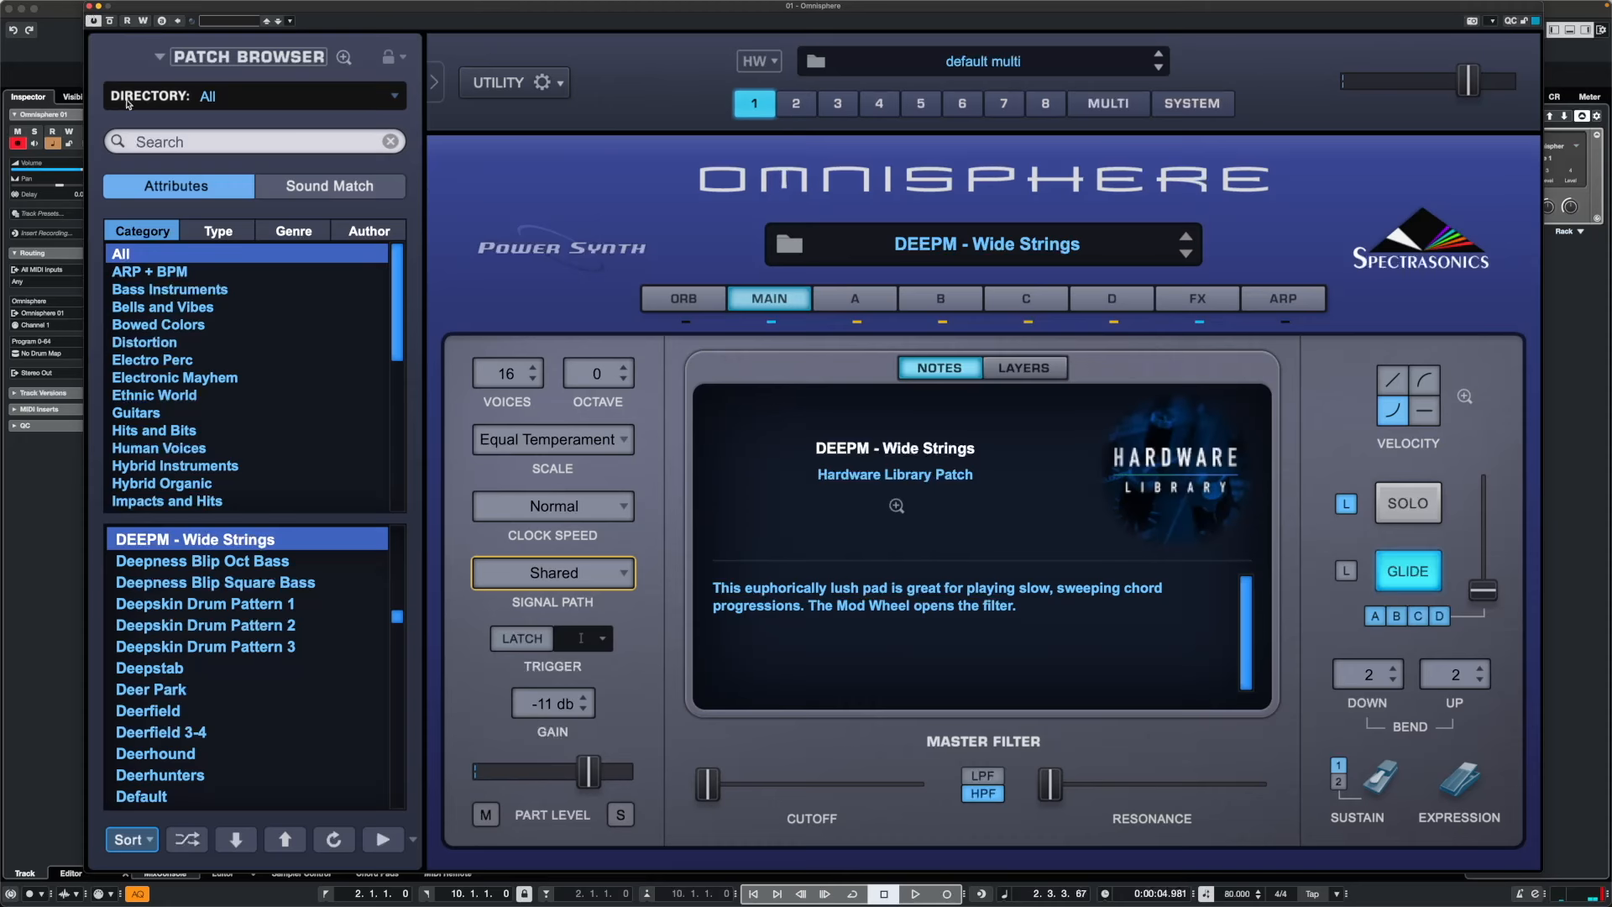
left_click(89, 6)
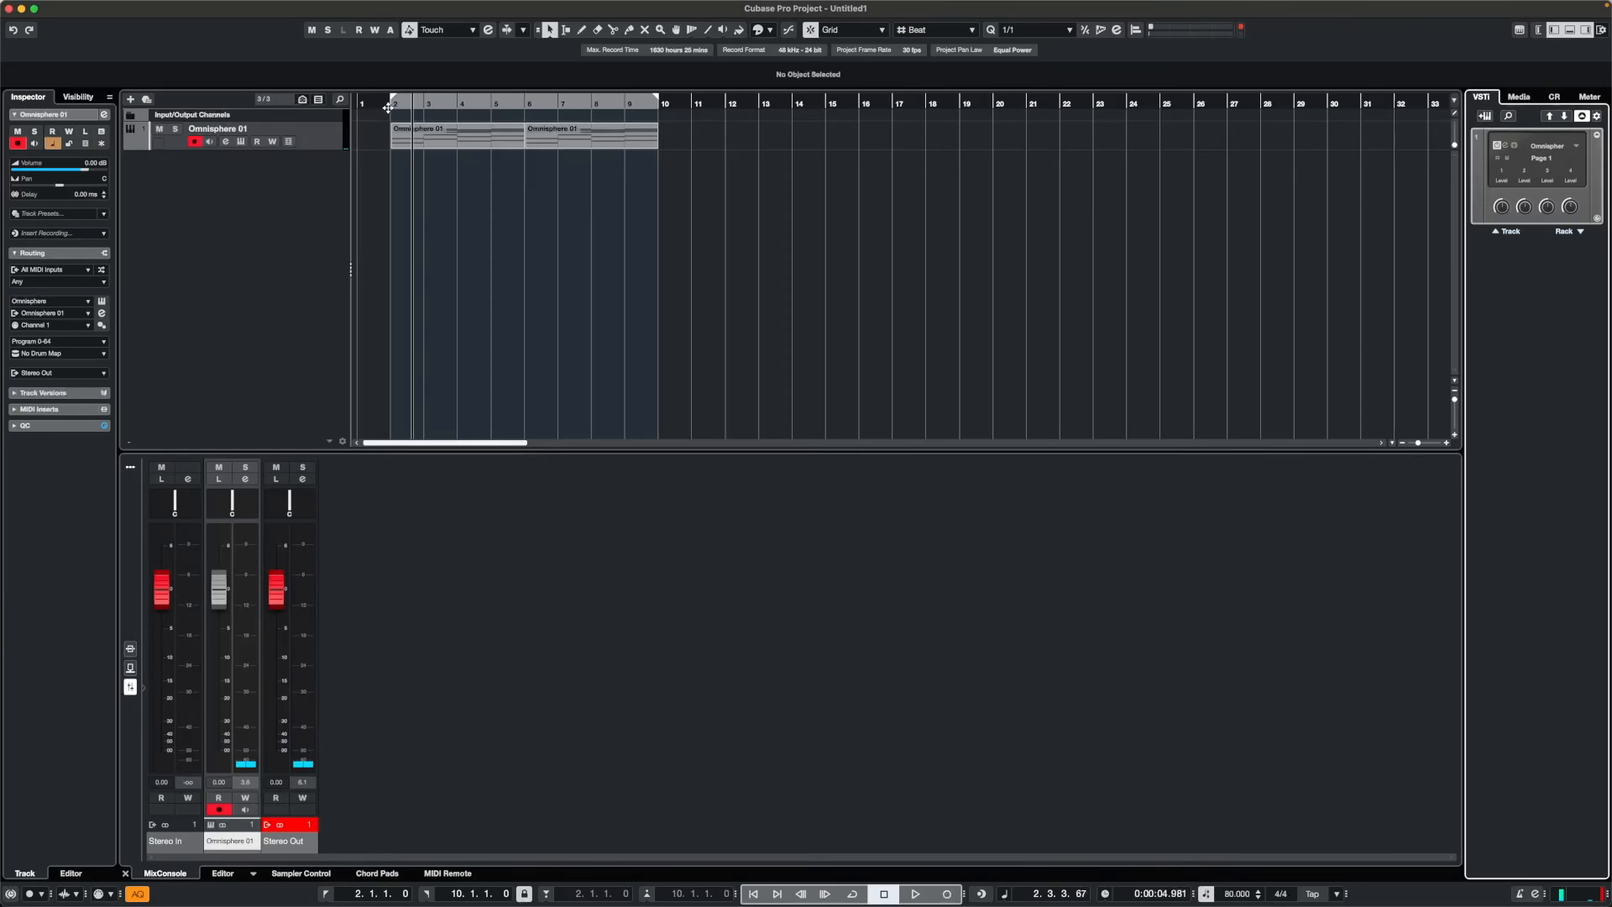
Step: Play the Omnisphere 01 part from bar 2 and look at the loaded patch in the instrument window
left_click(391, 107)
key("space")
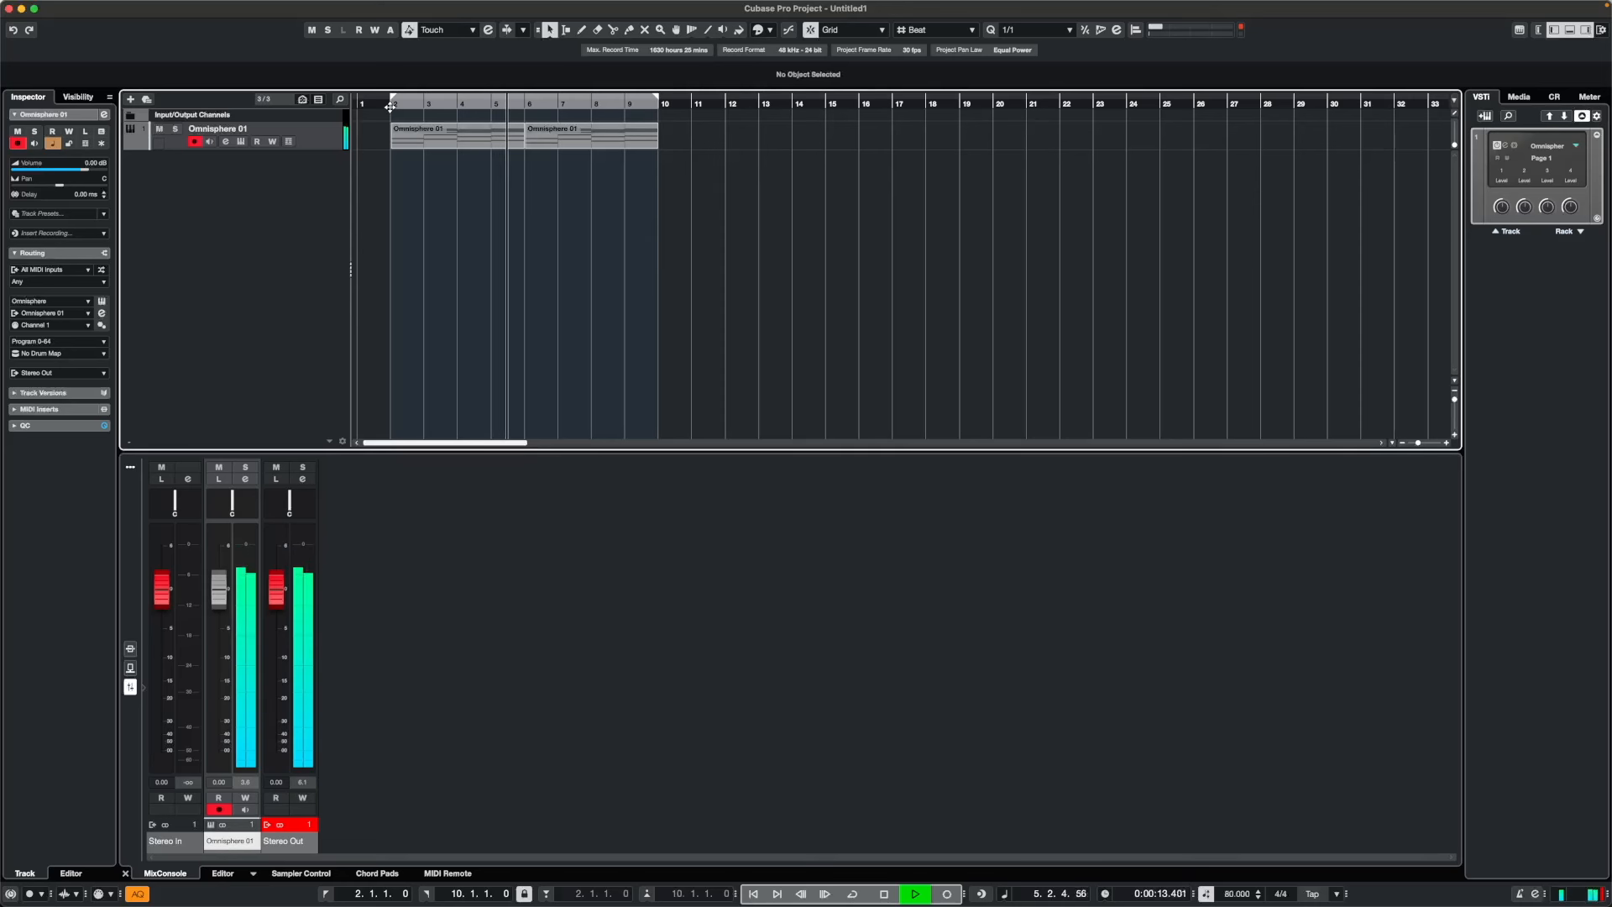
key("space")
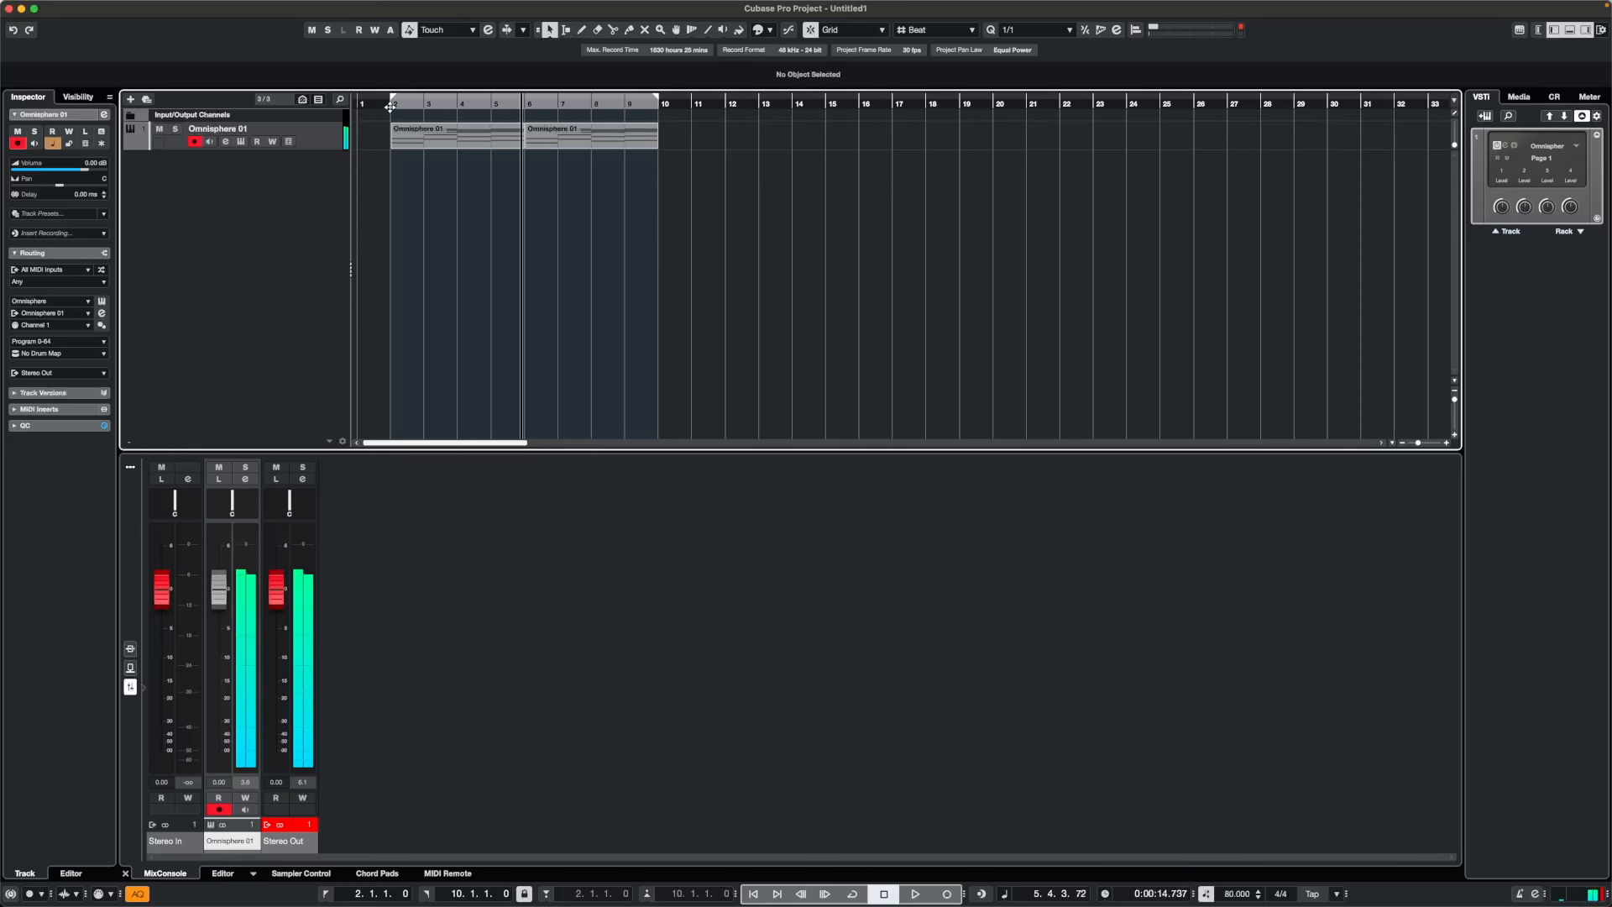
left_click(1505, 147)
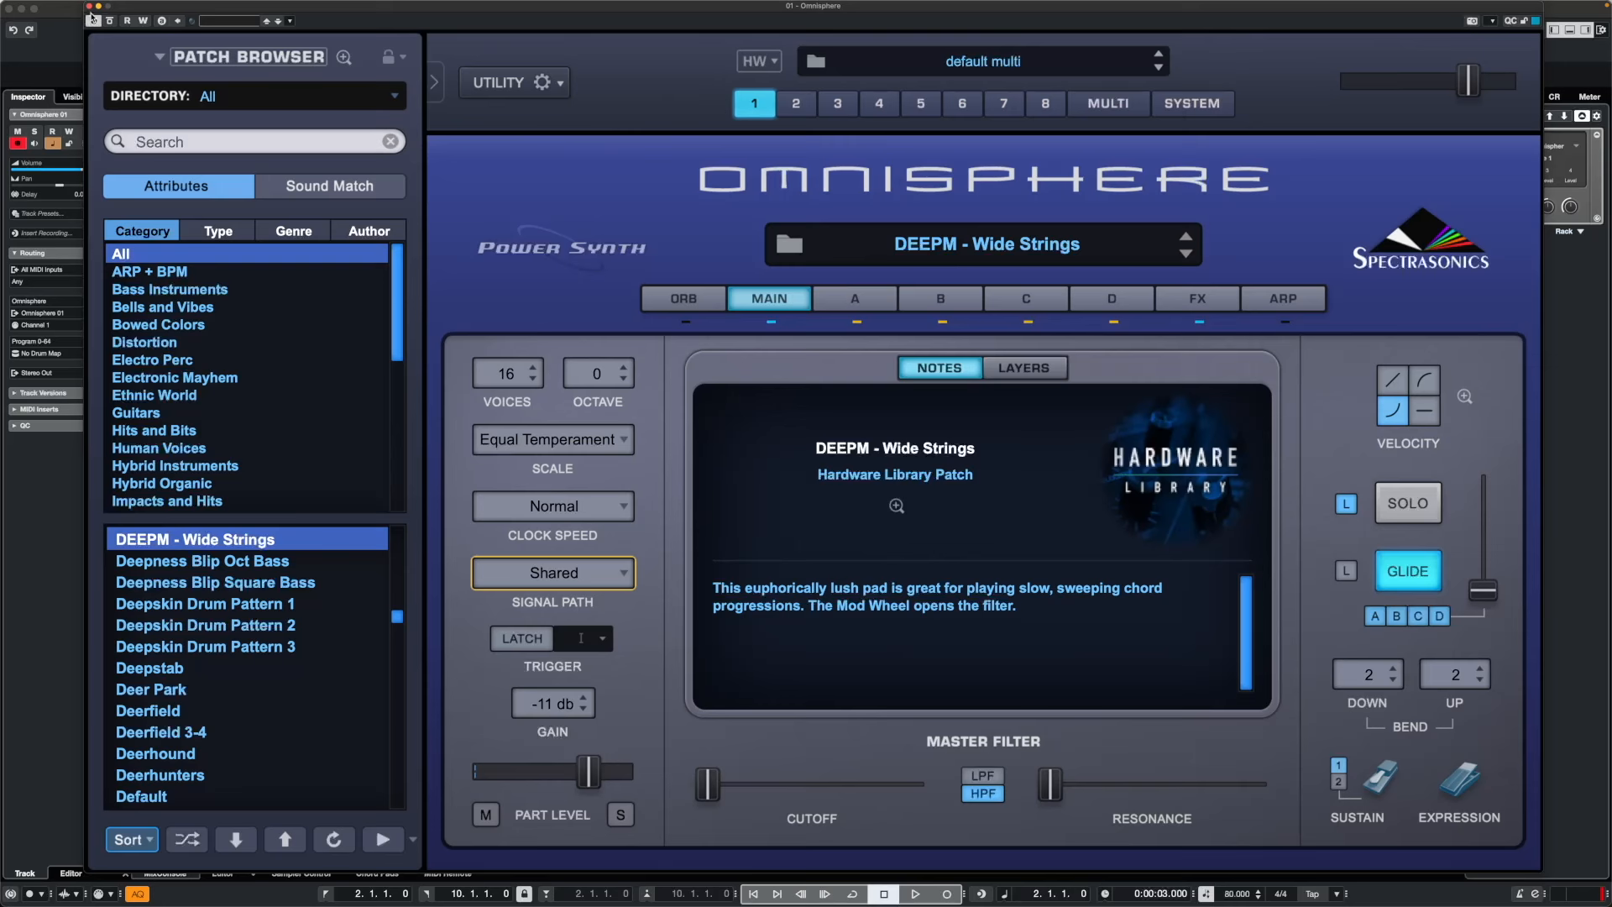
left_click(89, 7)
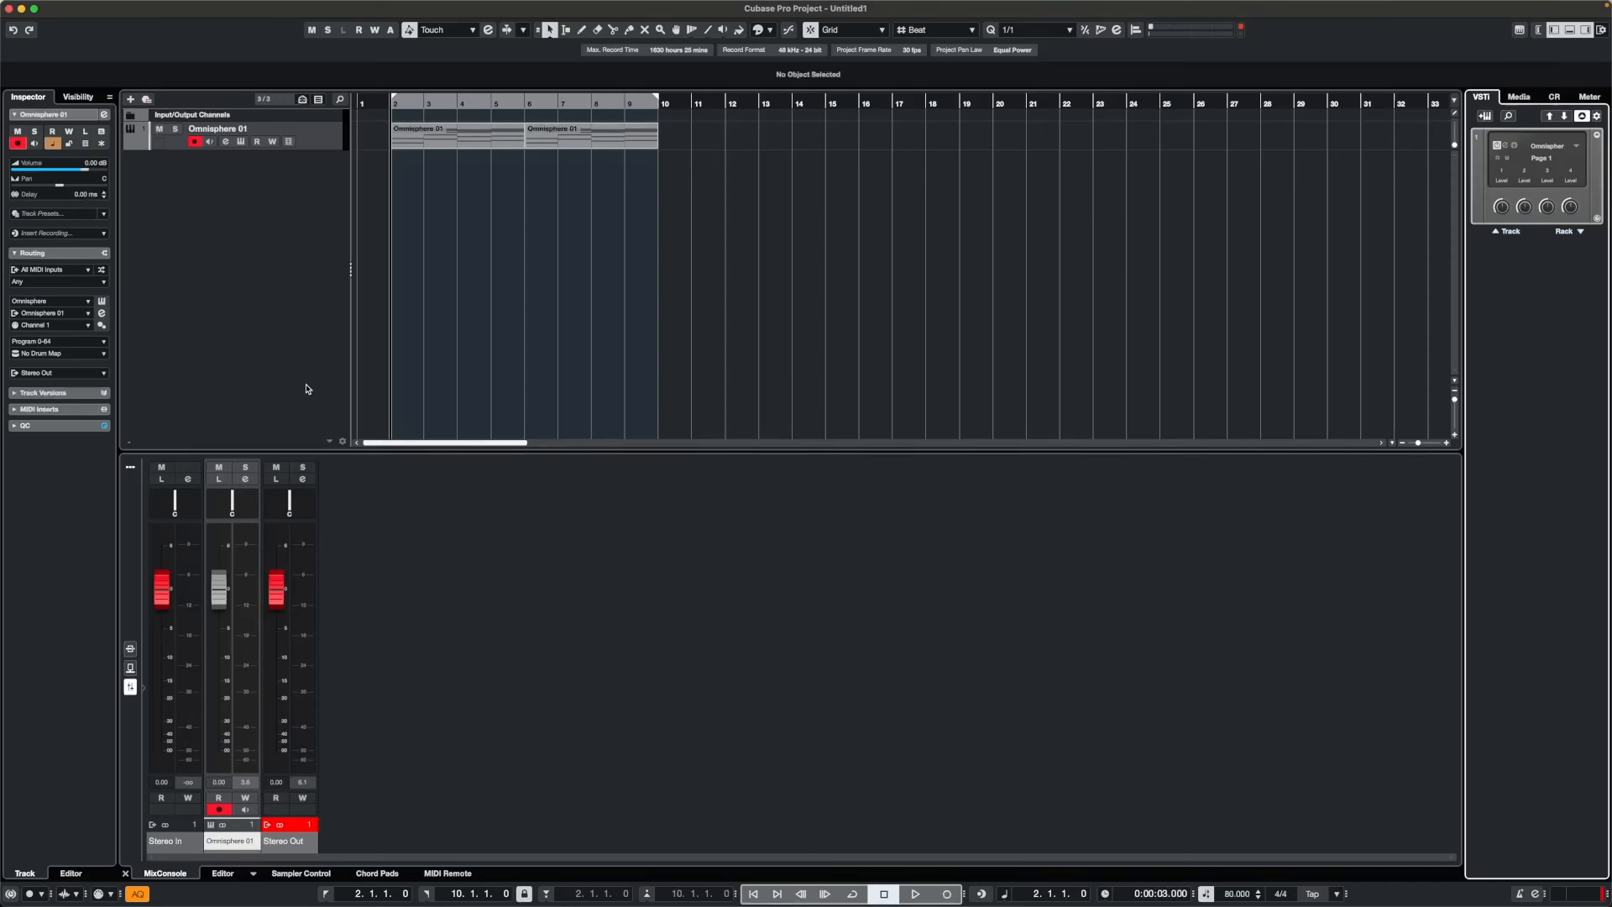
Step: Add one stereo audio track with Omnisphere 01 as its audio input and Stereo Out as its output
right_click(250, 233)
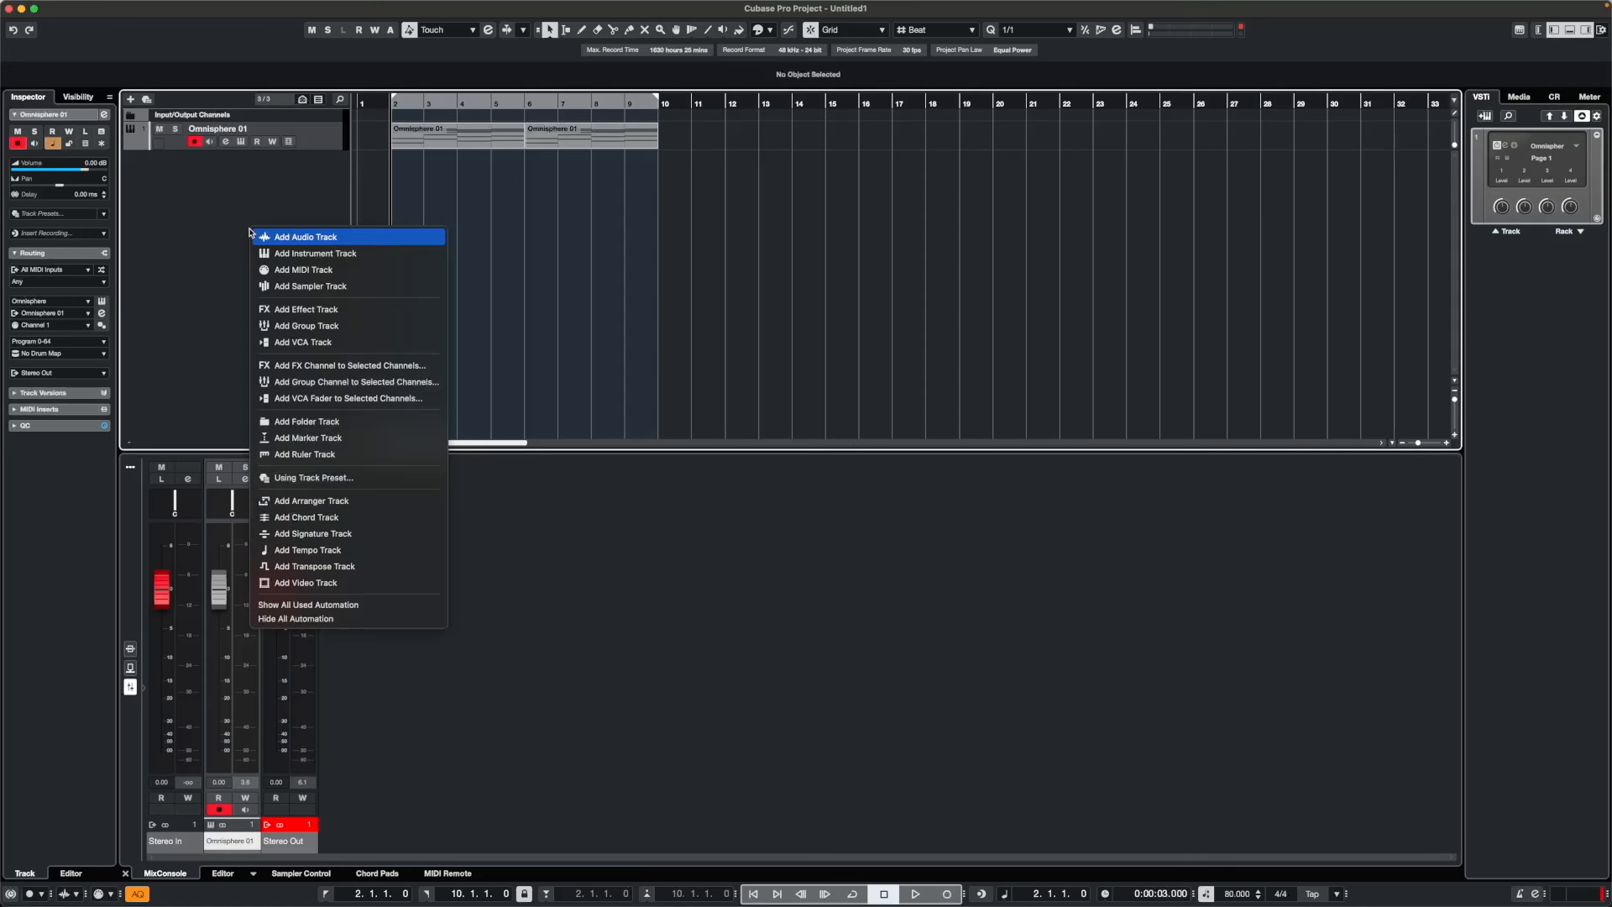
left_click(269, 238)
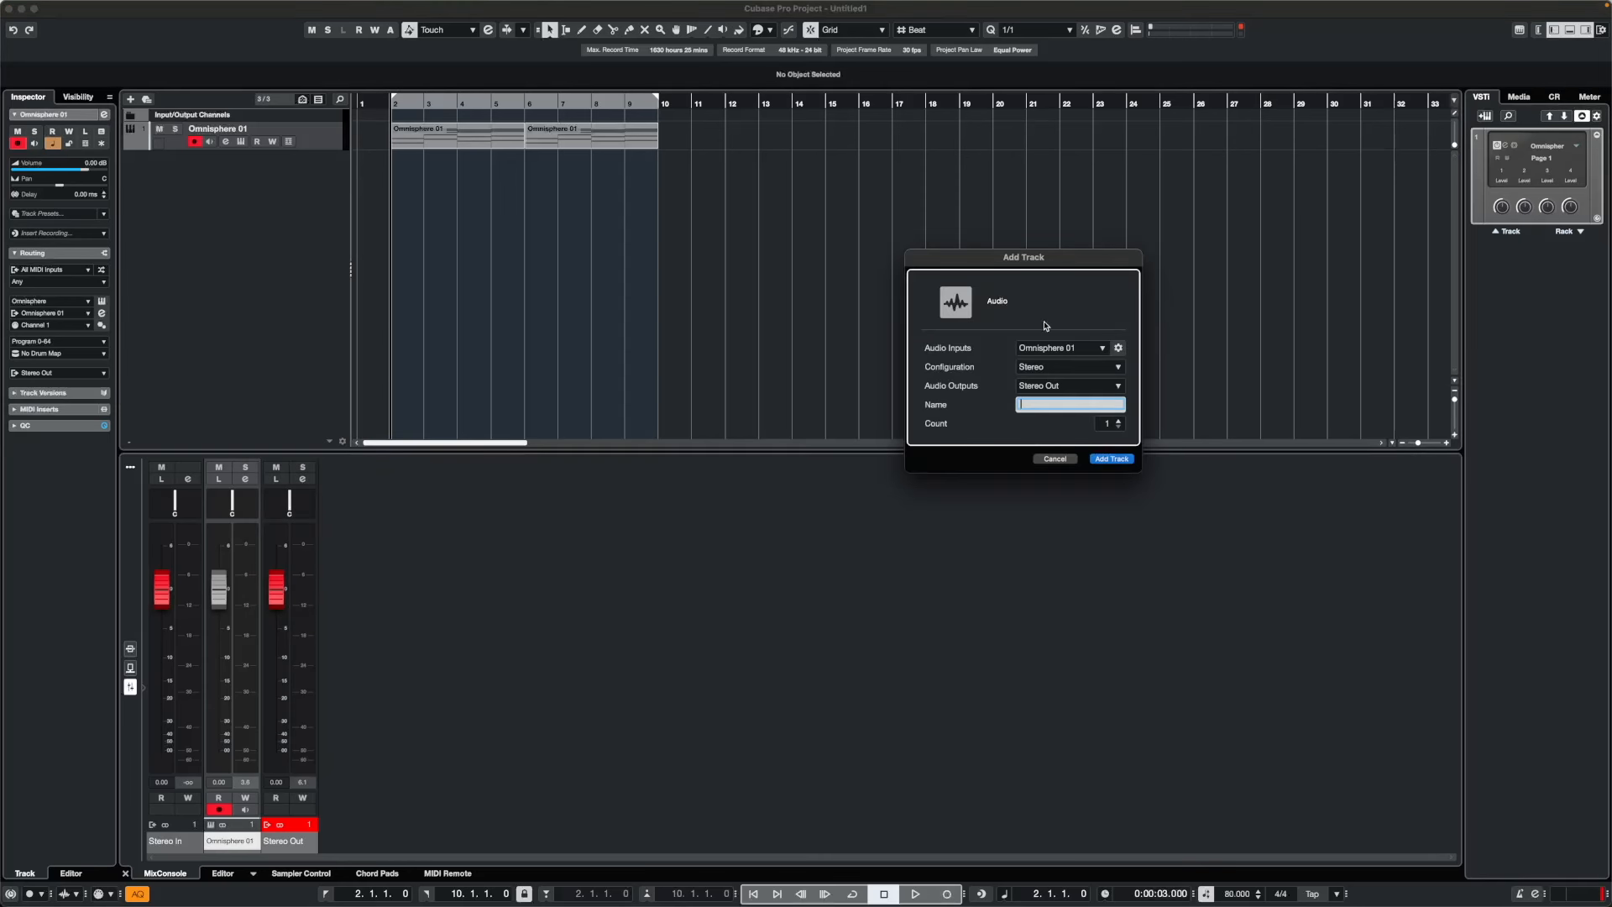
left_click(1103, 348)
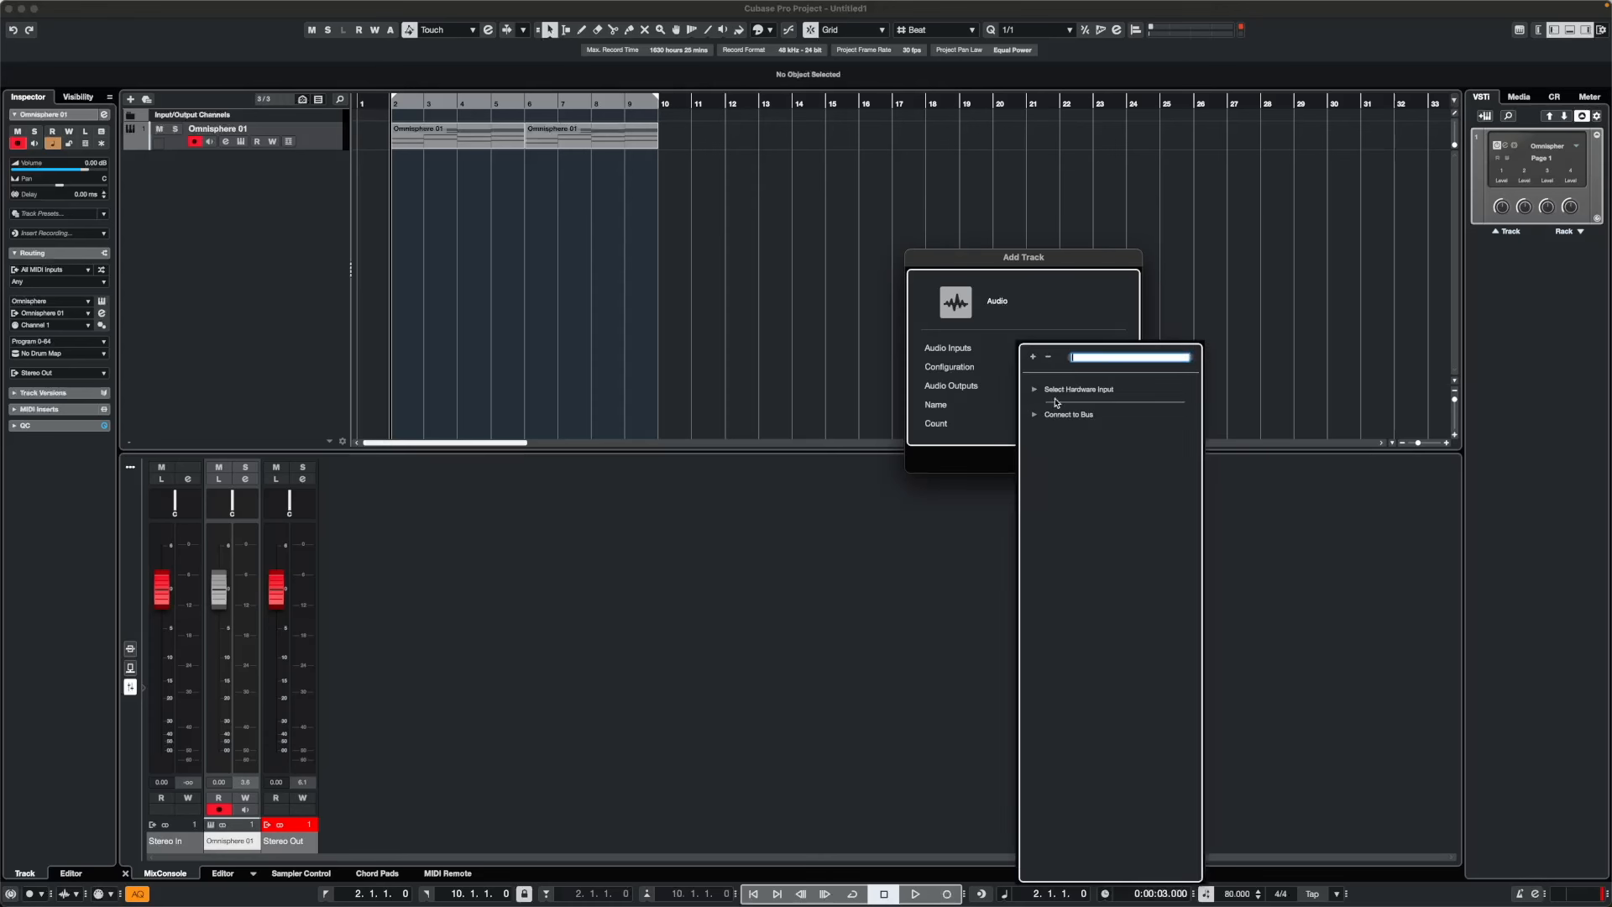
left_click(1036, 415)
left_click(1047, 466)
left_click(1048, 466)
left_click(1048, 466)
left_click(1083, 477)
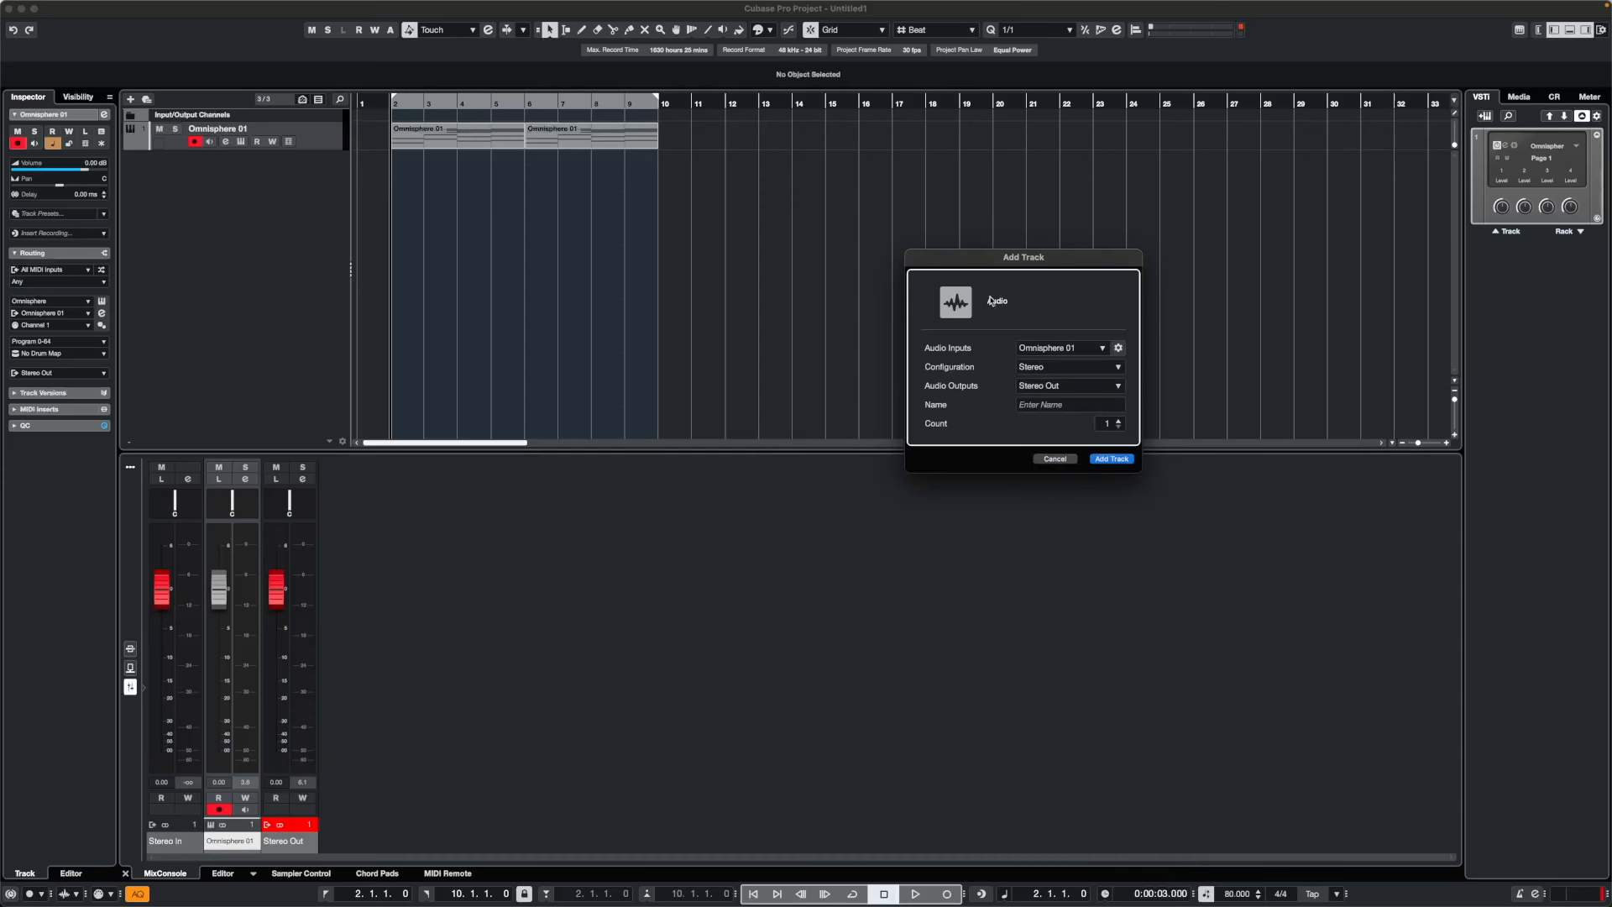
left_click(1111, 459)
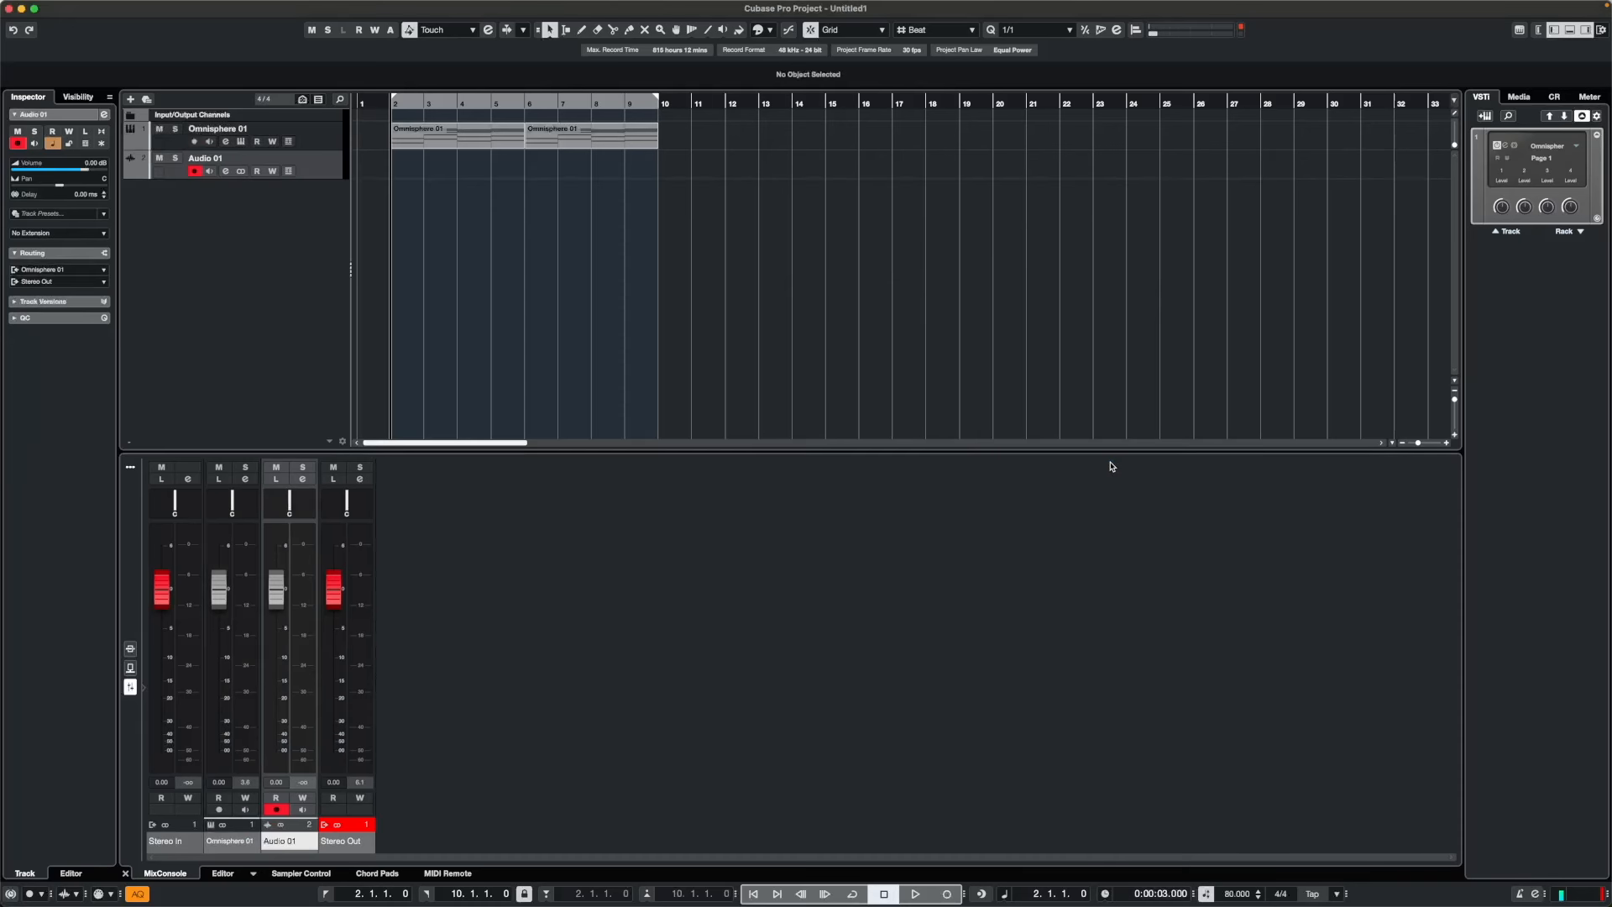
Step: Select the Omnisphere 01 track and briefly monitor Audio 01 to check that the instrument's signal reaches it
left_click(327, 170)
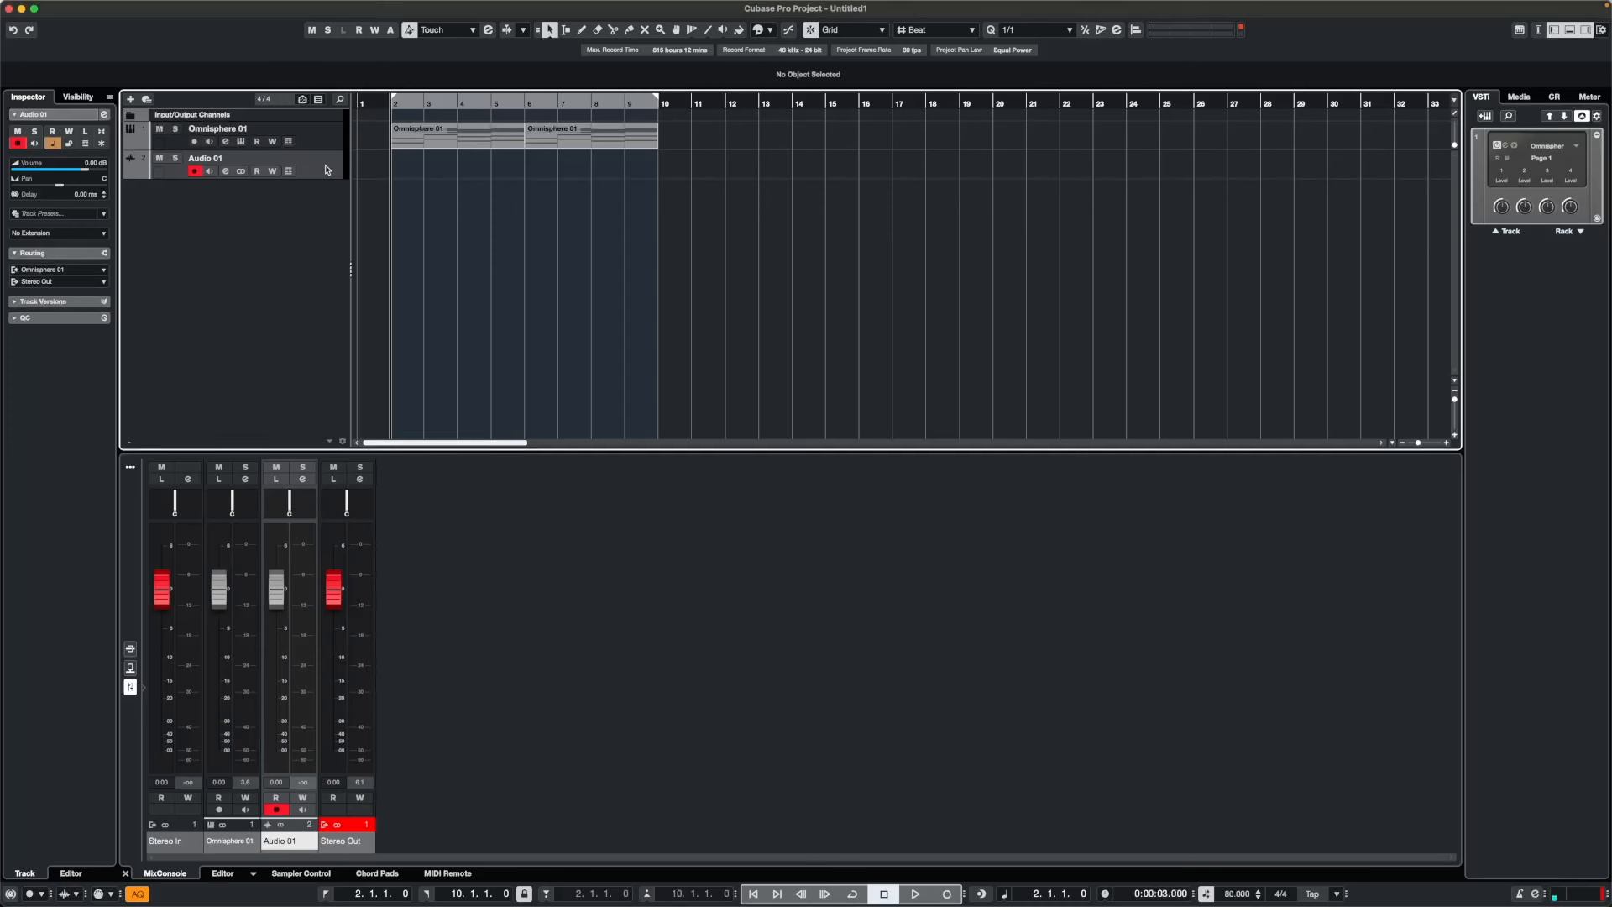
left_click(327, 141)
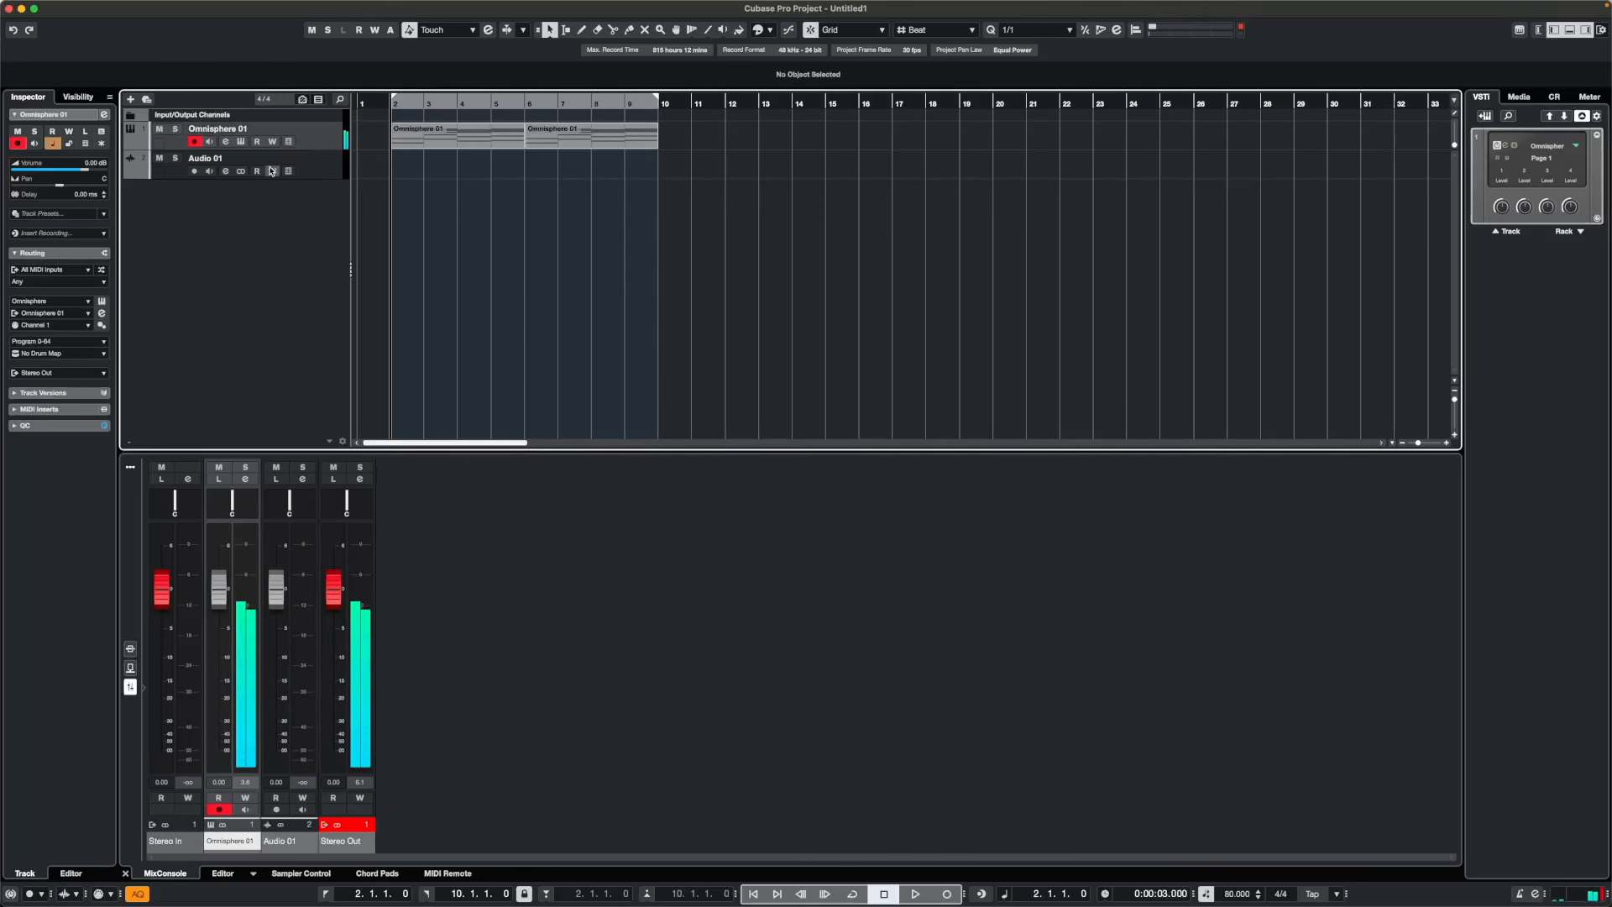
left_click(210, 172)
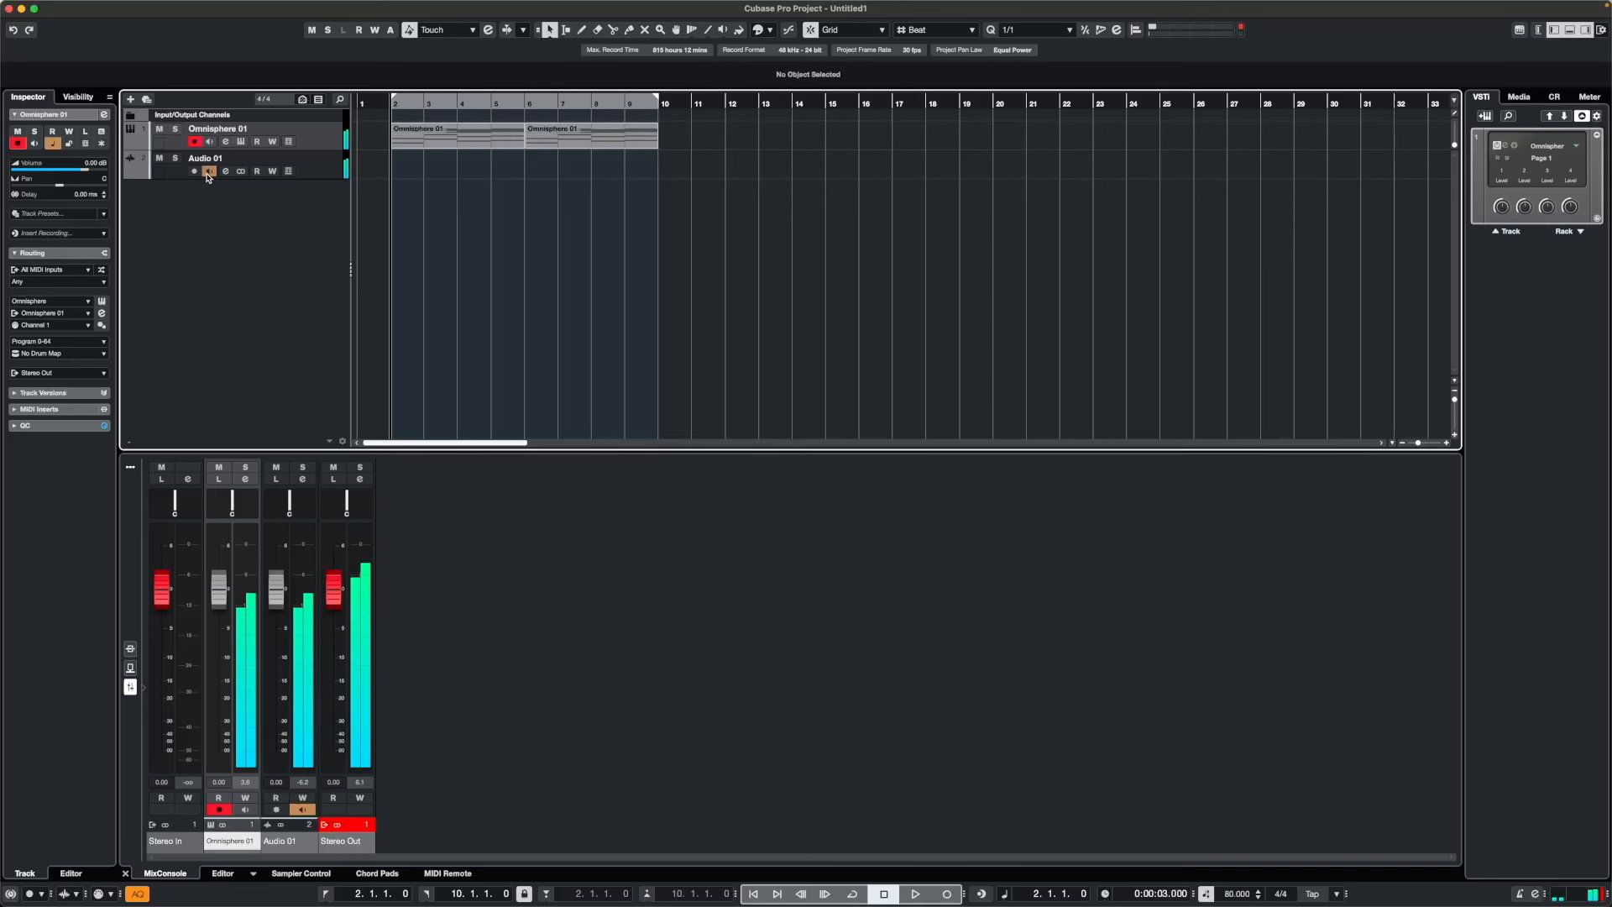
left_click(209, 172)
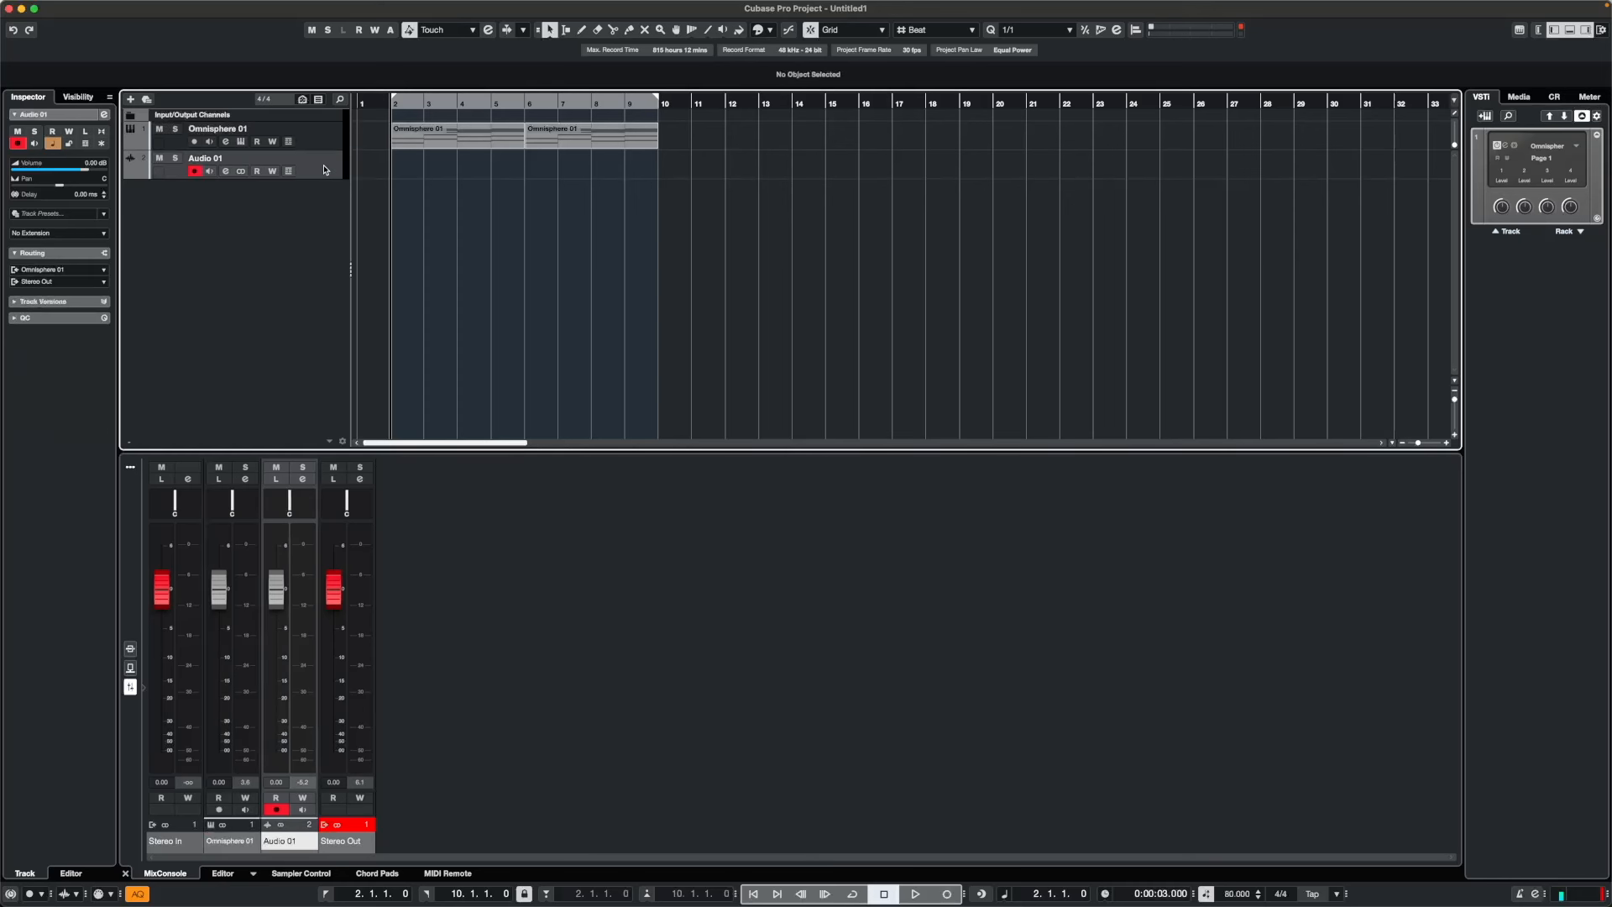
Step: Open Omnisphere's Orb page and switch the Orb on for the DEEPM - Wide Strings patch
left_click(1498, 149)
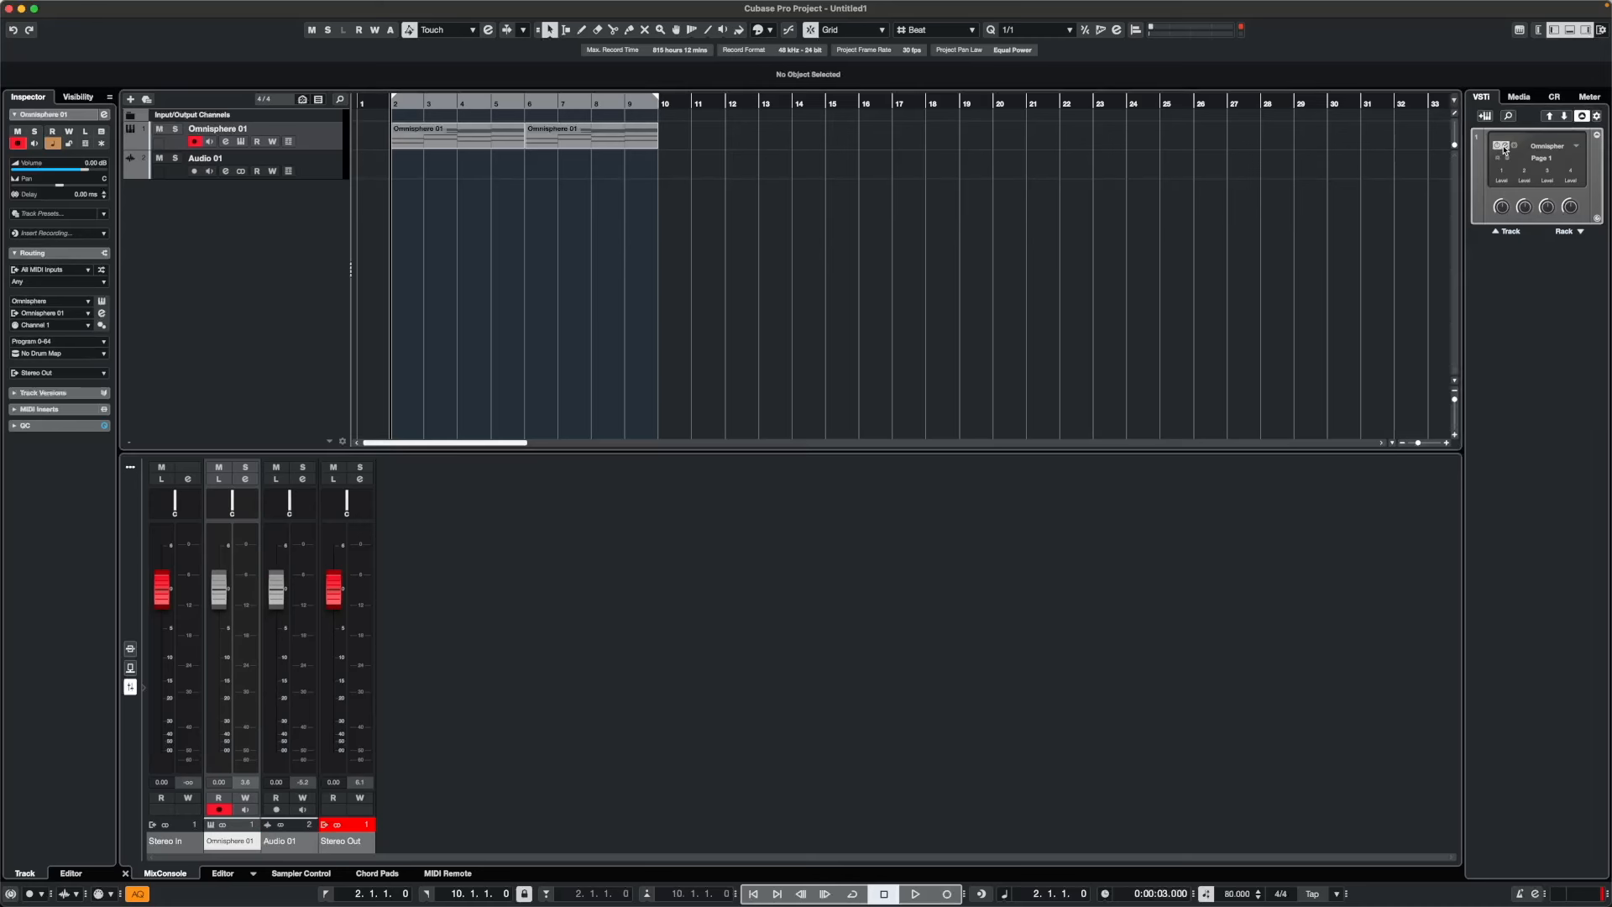
left_click(687, 304)
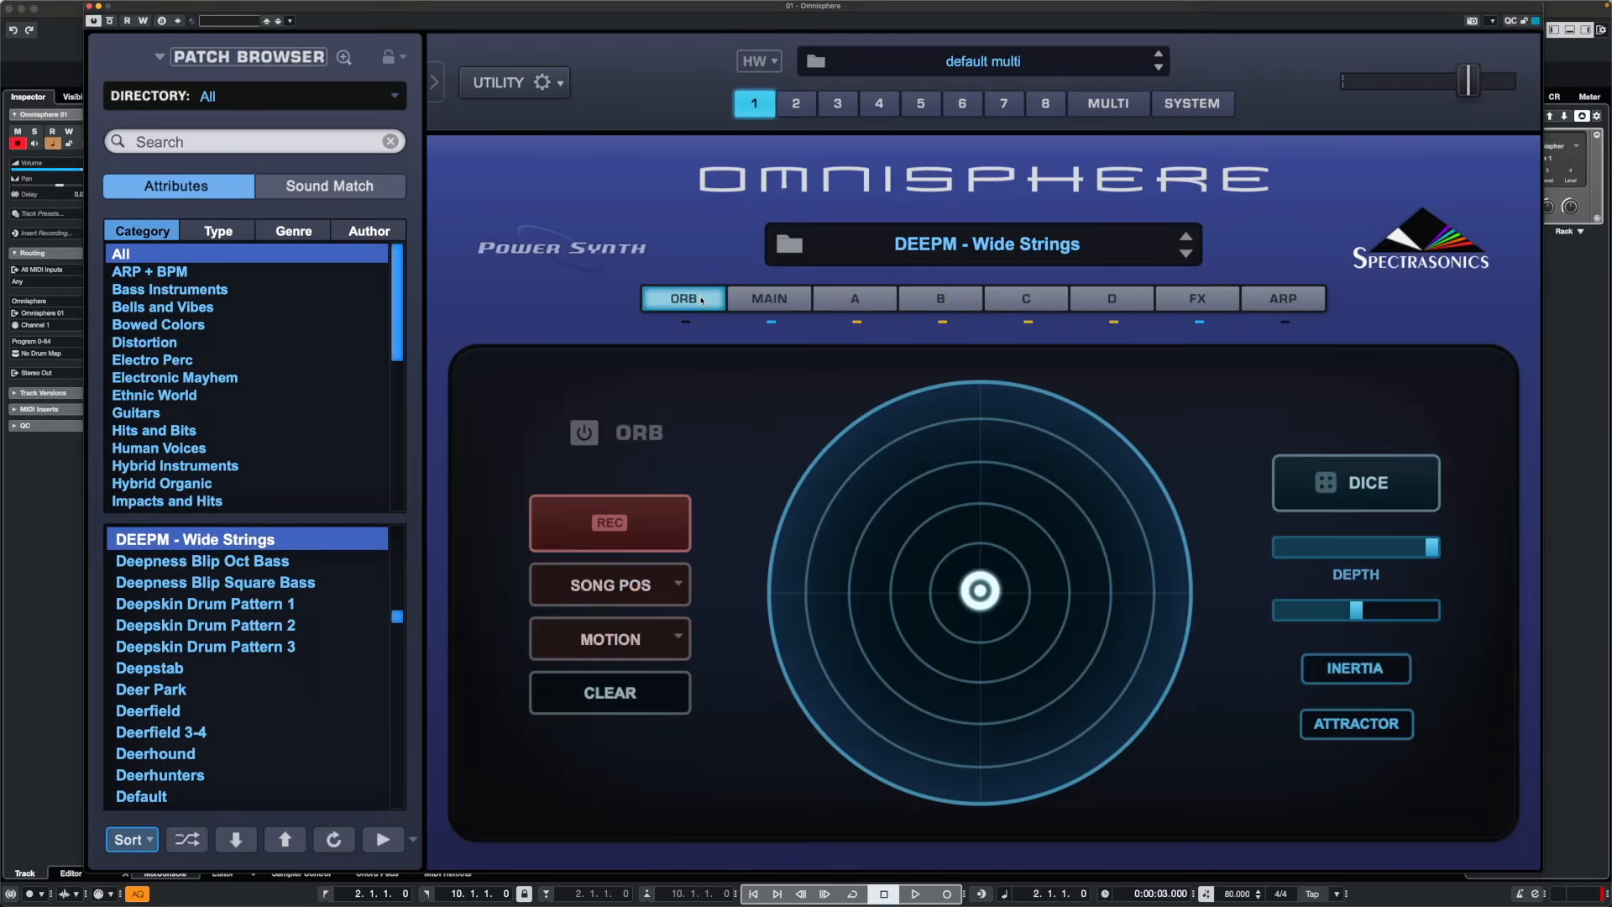
left_click(583, 434)
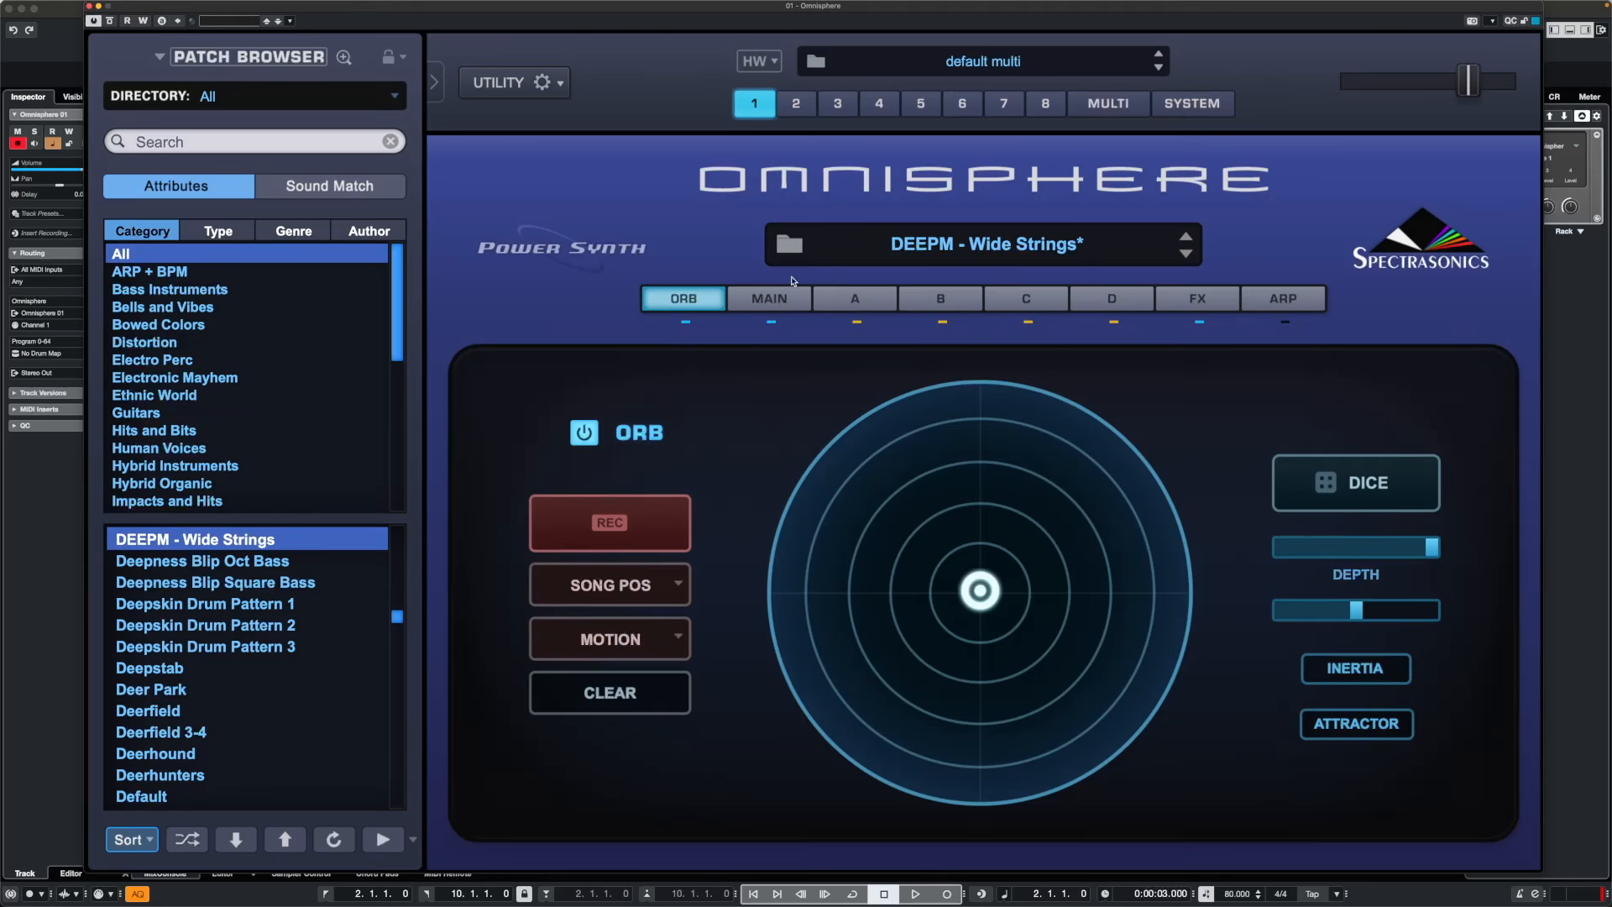
Step: Arm Audio 01 and record Omnisphere's output onto it from bar 2 to just past bar 10 while moving the Orb
left_click_drag(465, 10, 597, 47)
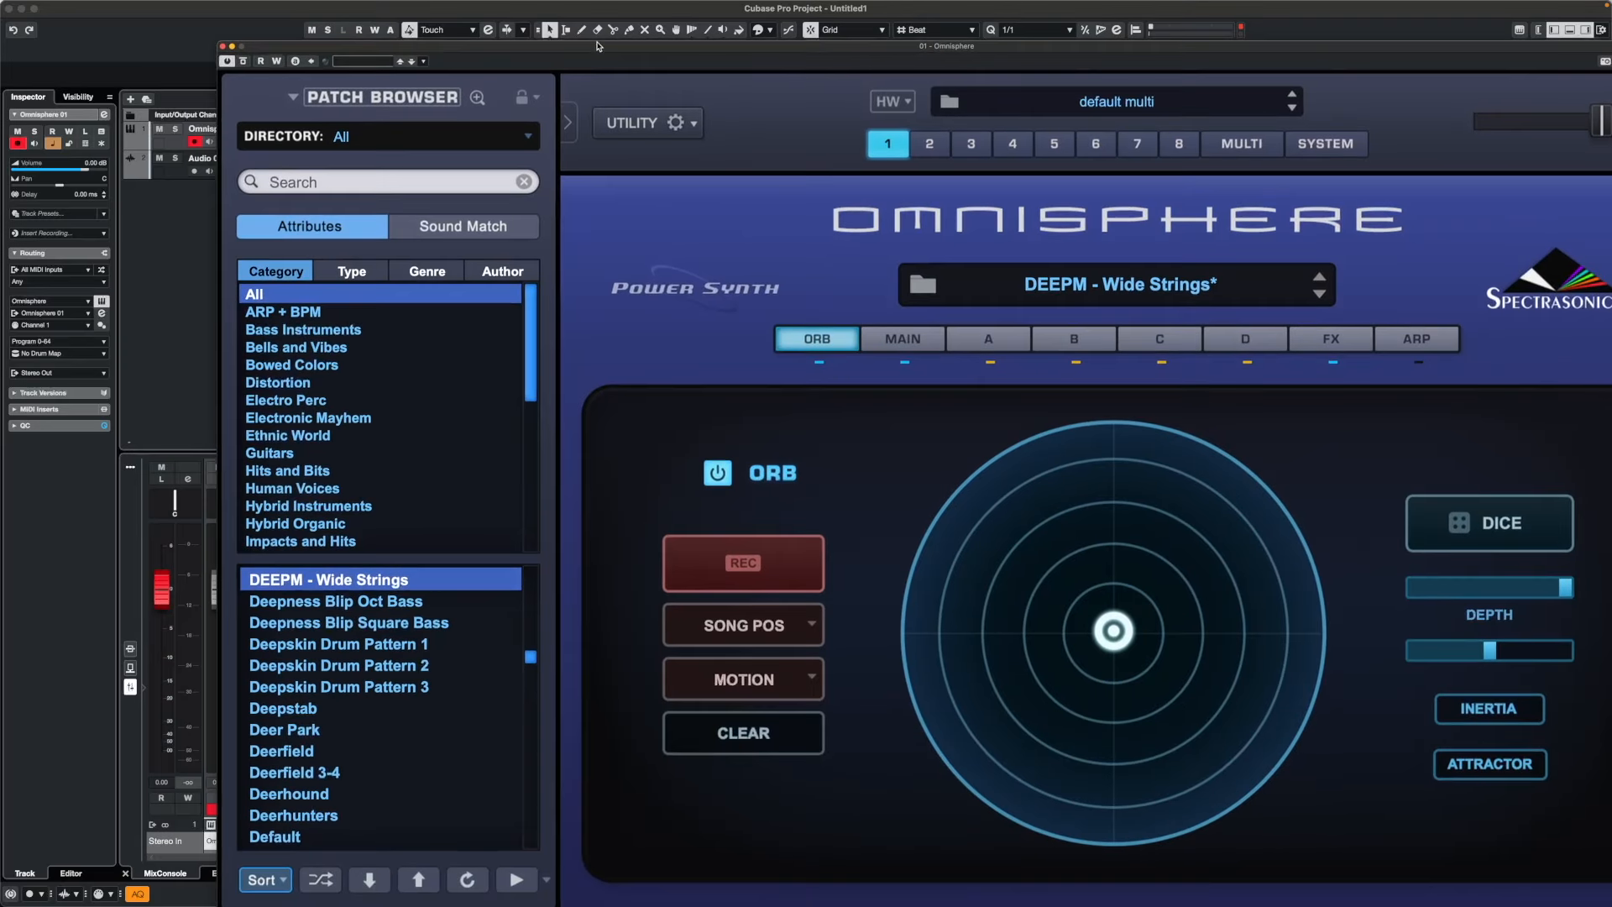
left_click(170, 173)
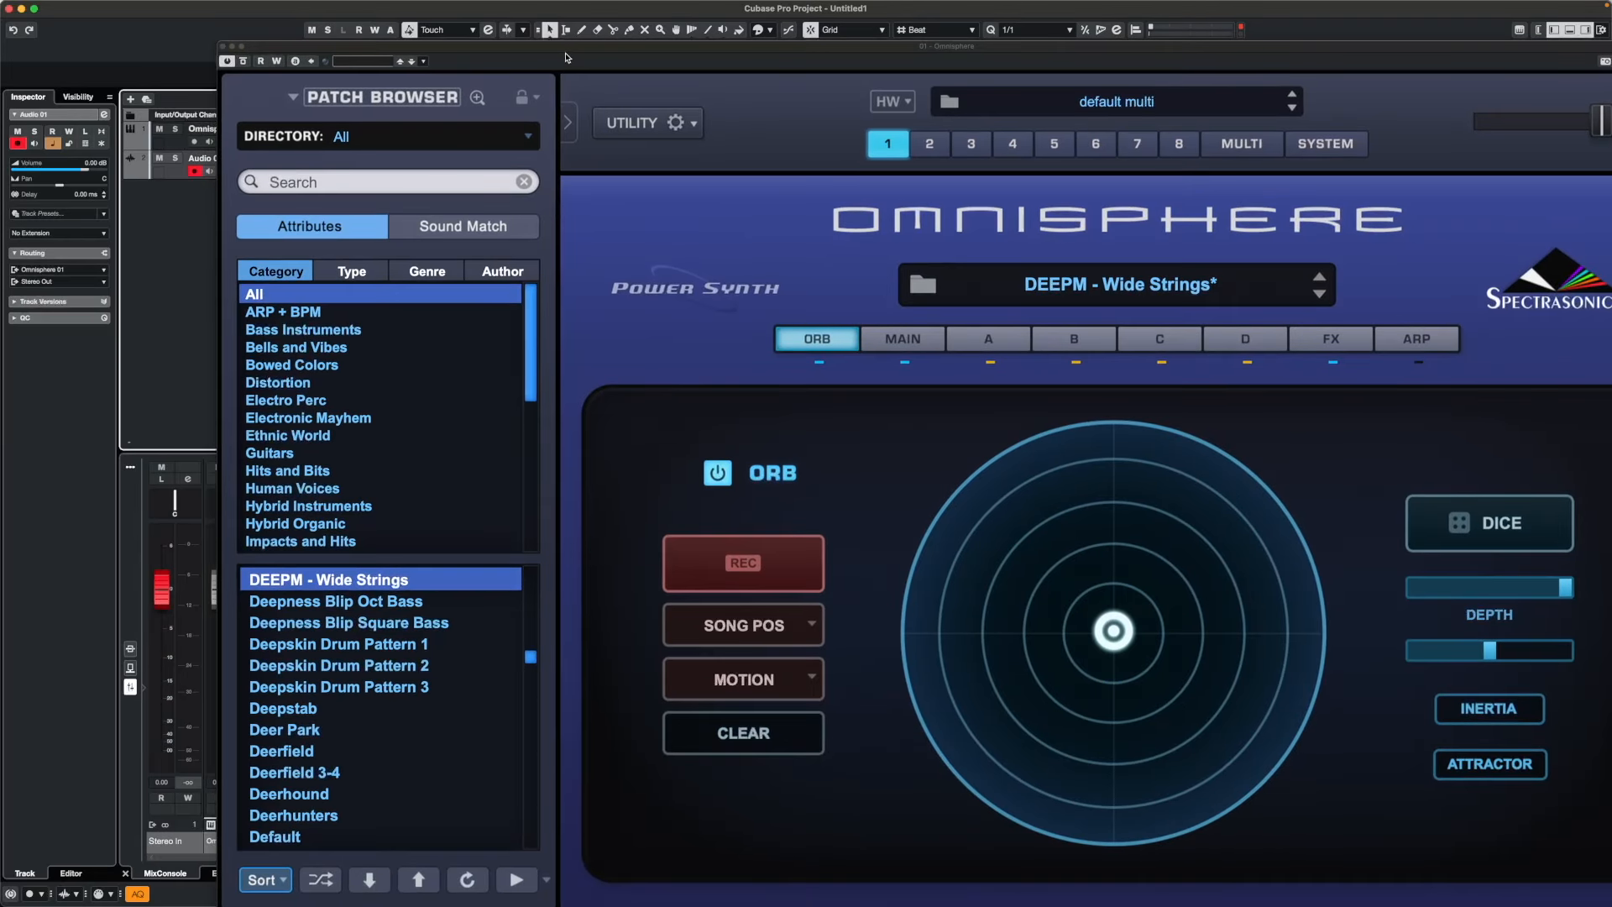
left_click_drag(569, 53, 430, 18)
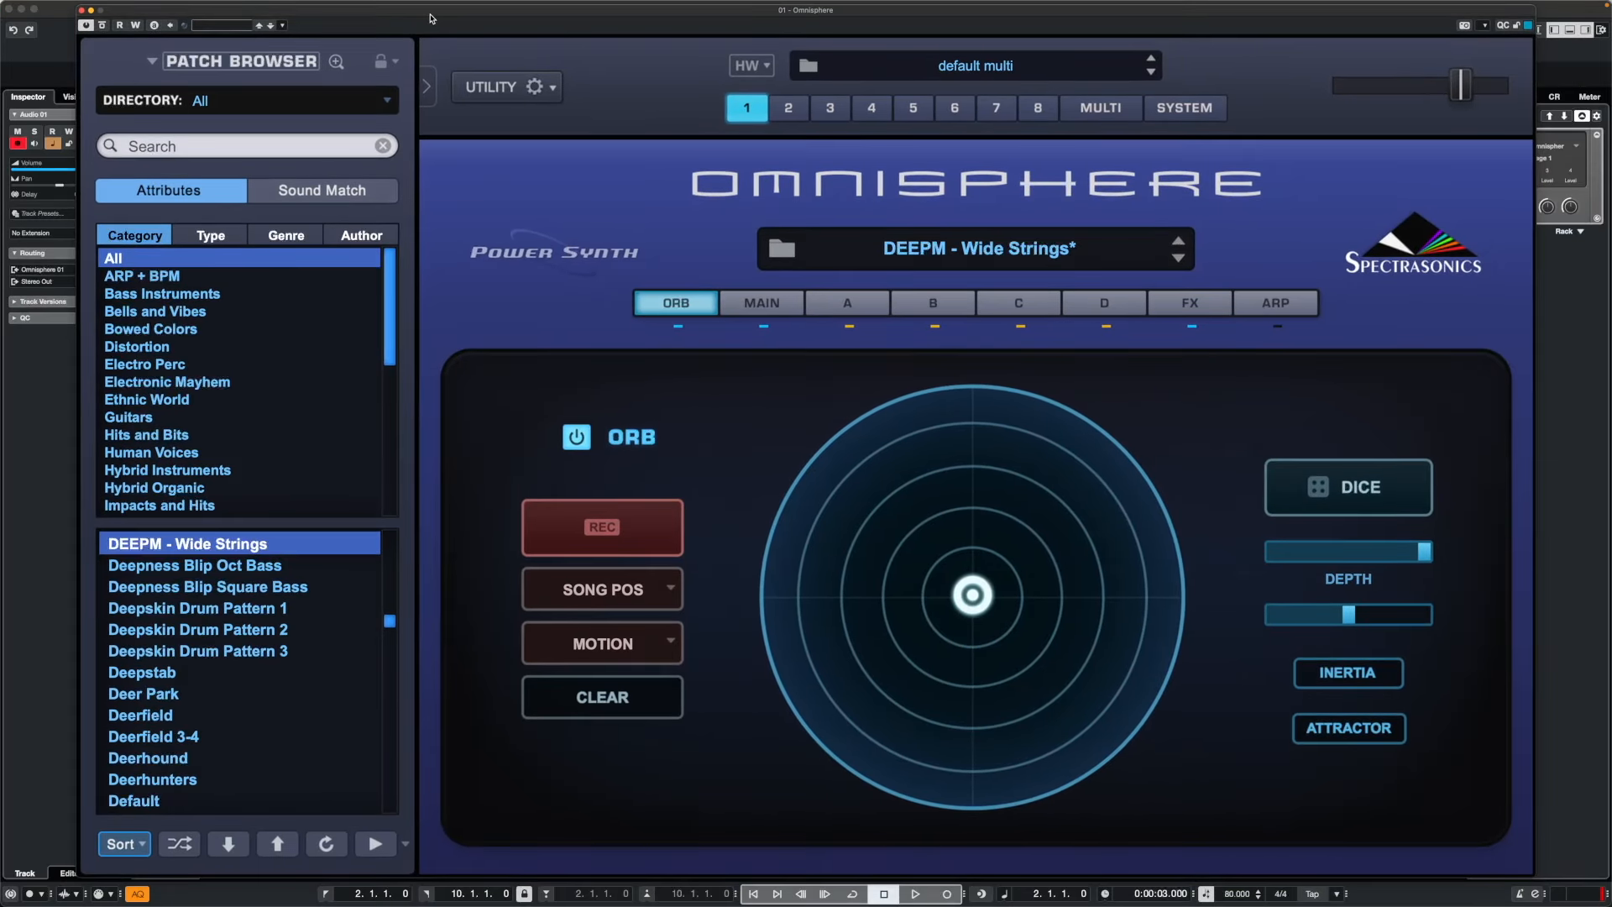
key("KP_Multiply")
mouse_move(976, 593)
left_mouse_down()
mouse_move(919, 561)
mouse_move(890, 607)
mouse_move(905, 623)
mouse_move(1014, 620)
mouse_move(1054, 579)
mouse_move(1011, 578)
mouse_move(967, 698)
mouse_move(864, 741)
mouse_move(853, 716)
mouse_move(974, 579)
mouse_move(971, 491)
mouse_move(928, 476)
mouse_move(1035, 559)
mouse_move(1048, 619)
mouse_move(972, 615)
mouse_move(928, 590)
mouse_move(932, 567)
mouse_move(981, 568)
mouse_move(976, 596)
left_mouse_up()
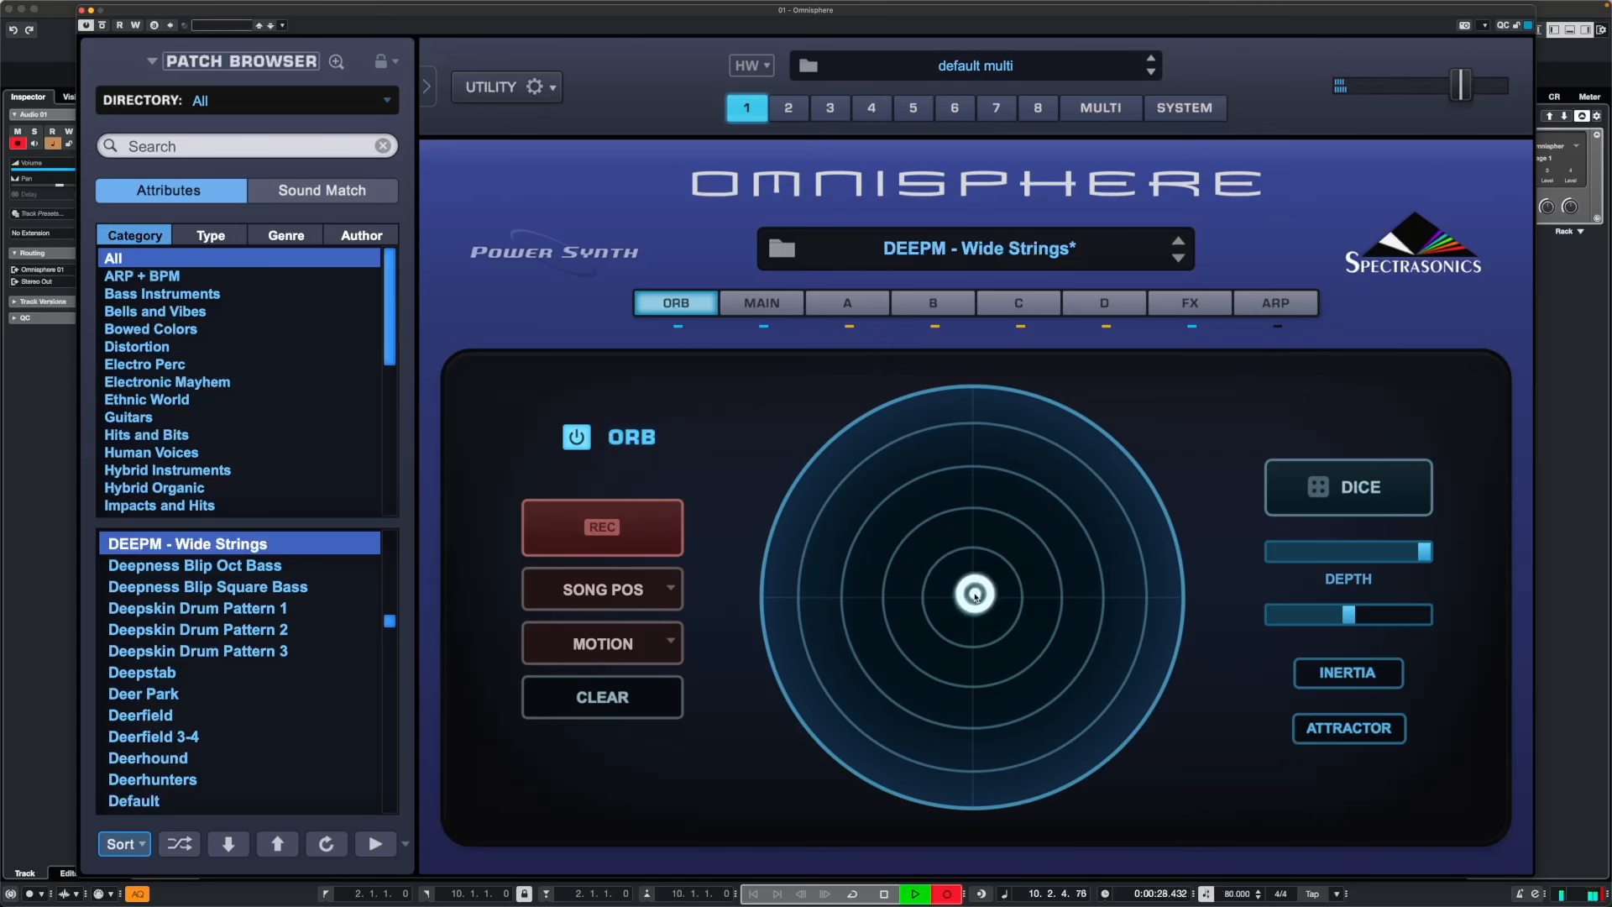
key("space")
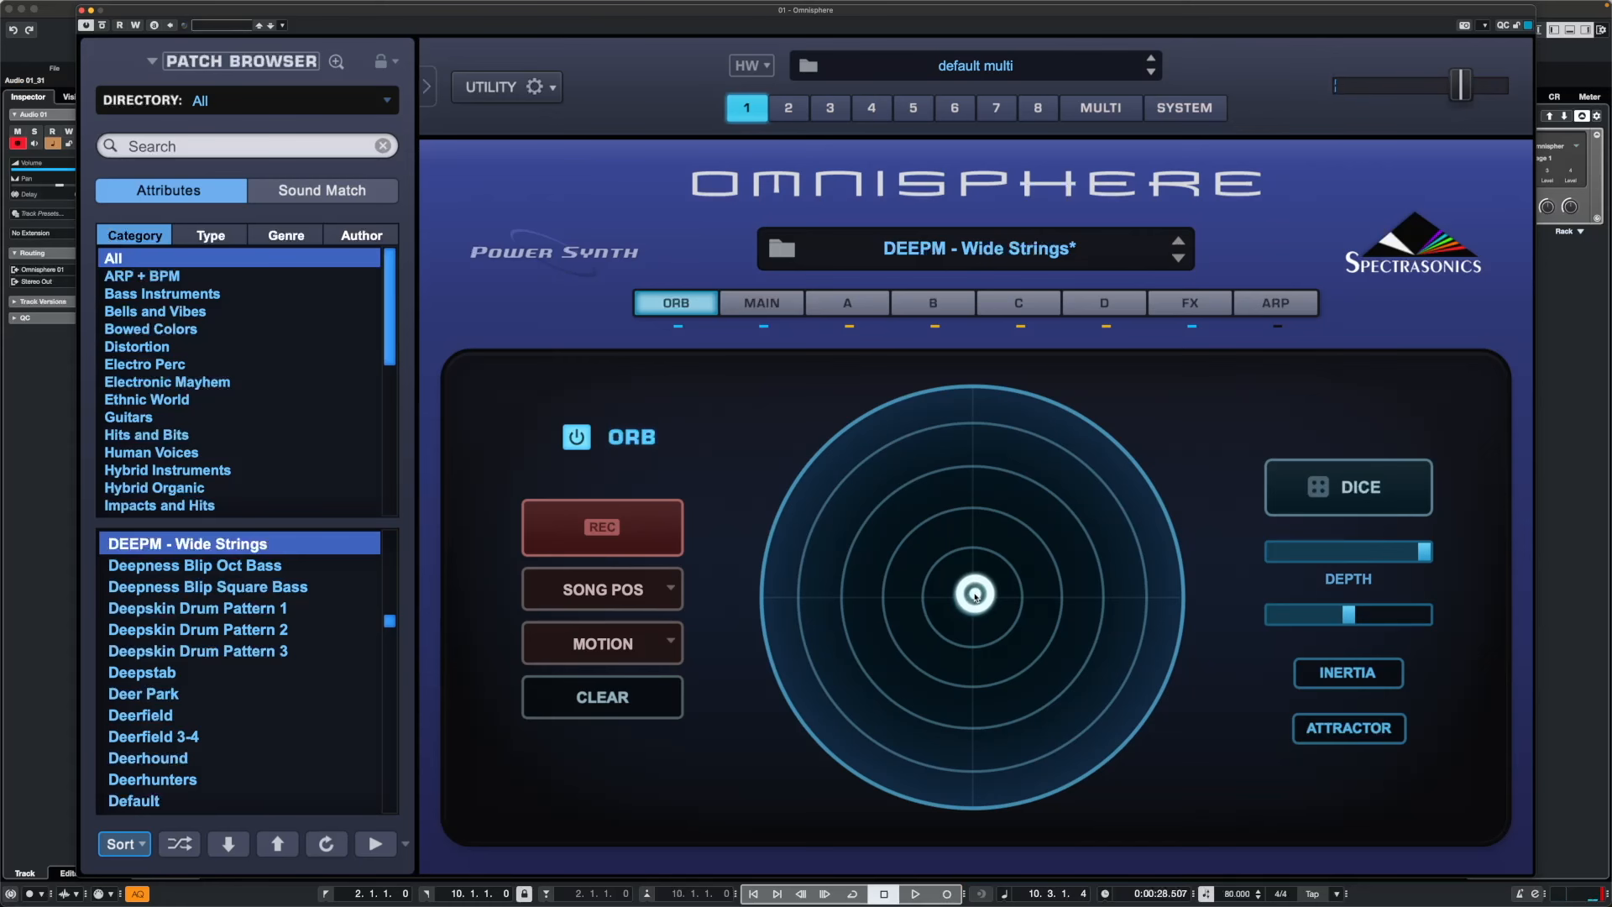
left_click(82, 10)
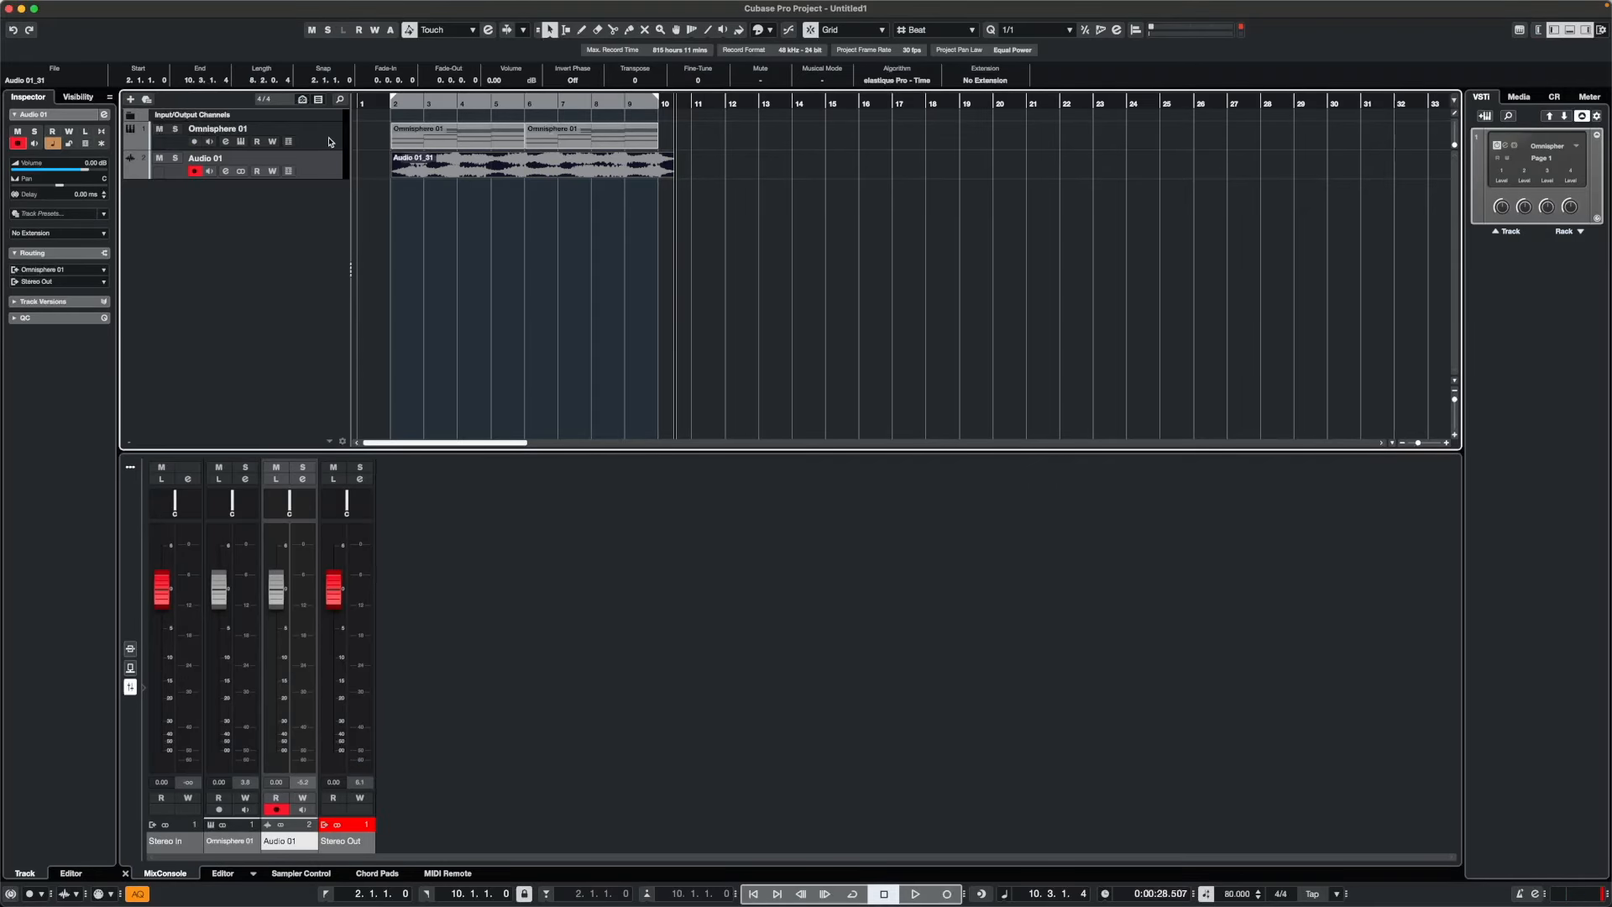
Step: Solo the Omnisphere 01 track and play it briefly from bar 2
left_click(330, 141)
key("s")
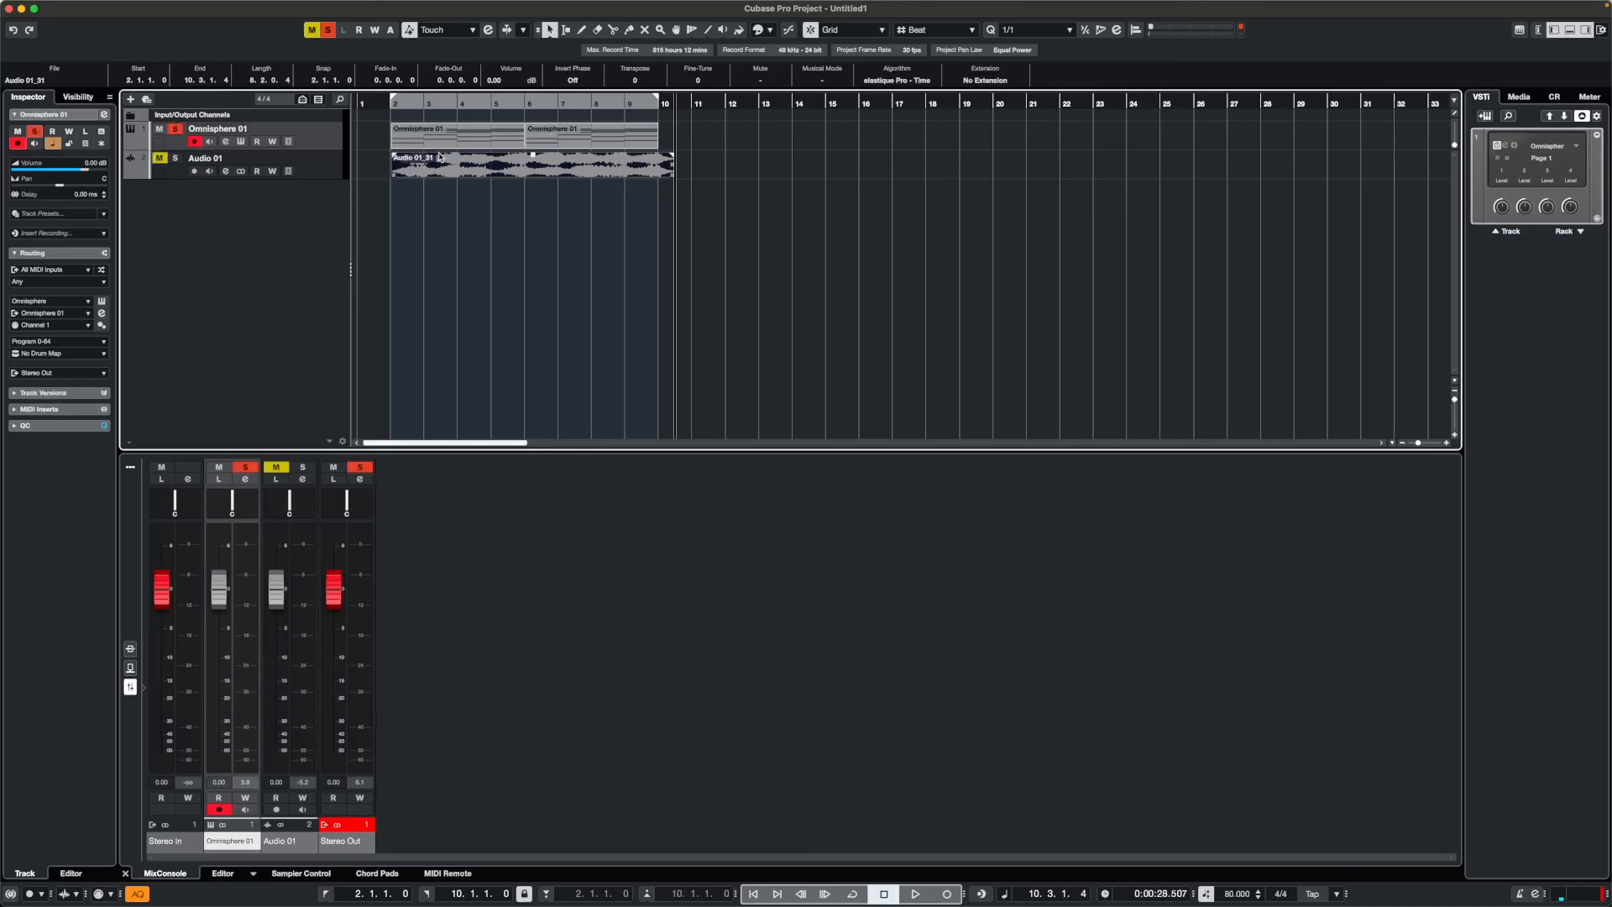
left_click(390, 103)
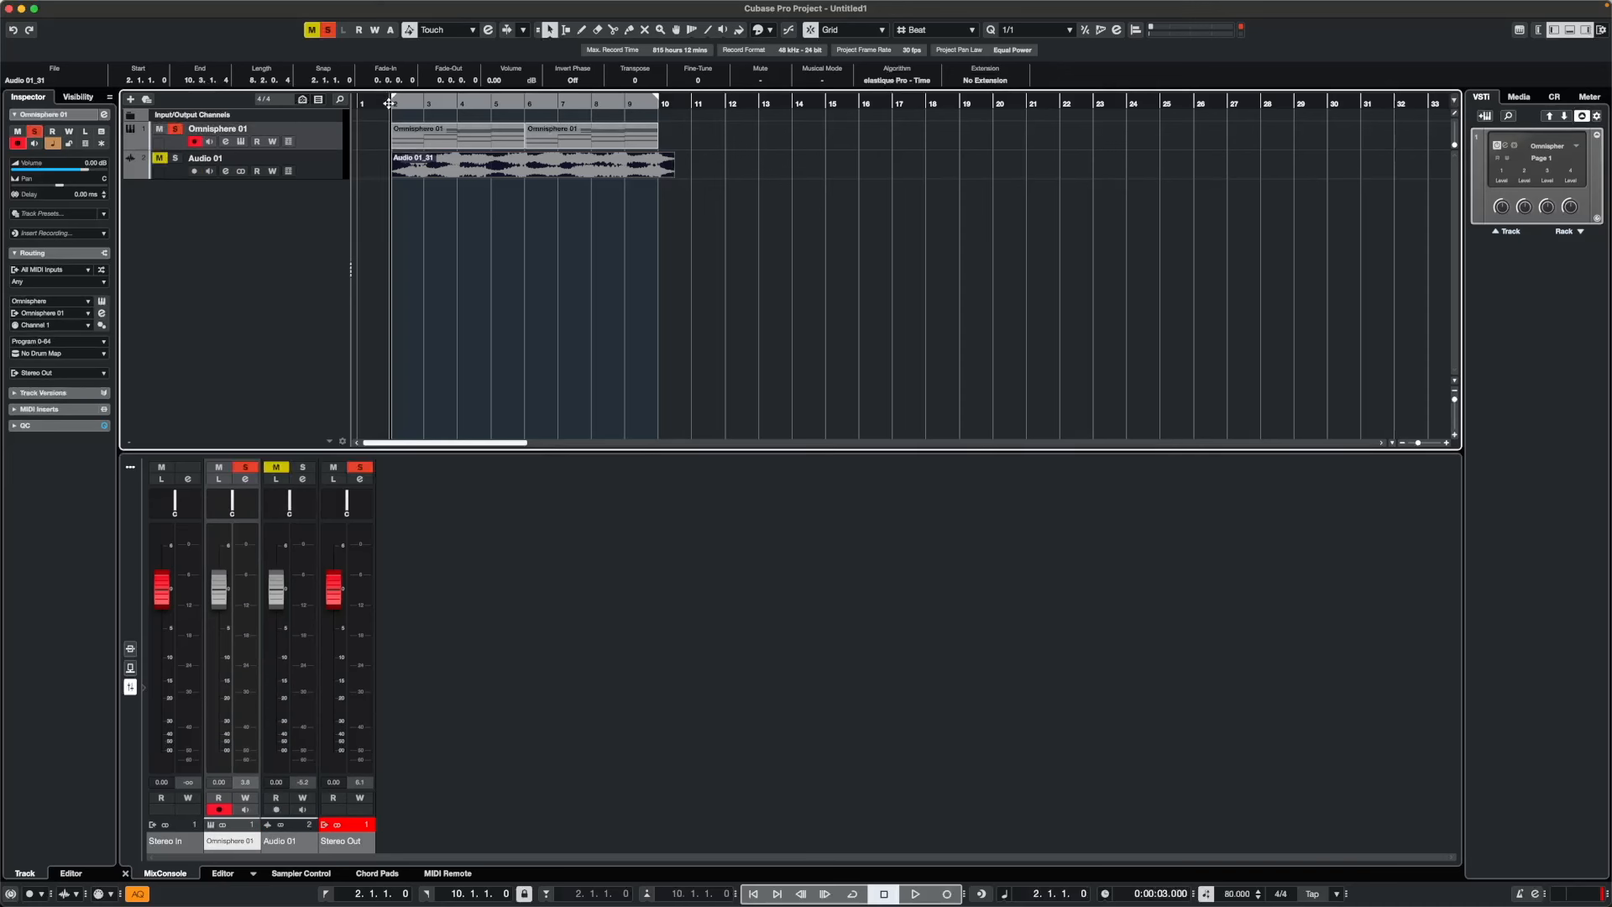
key("space")
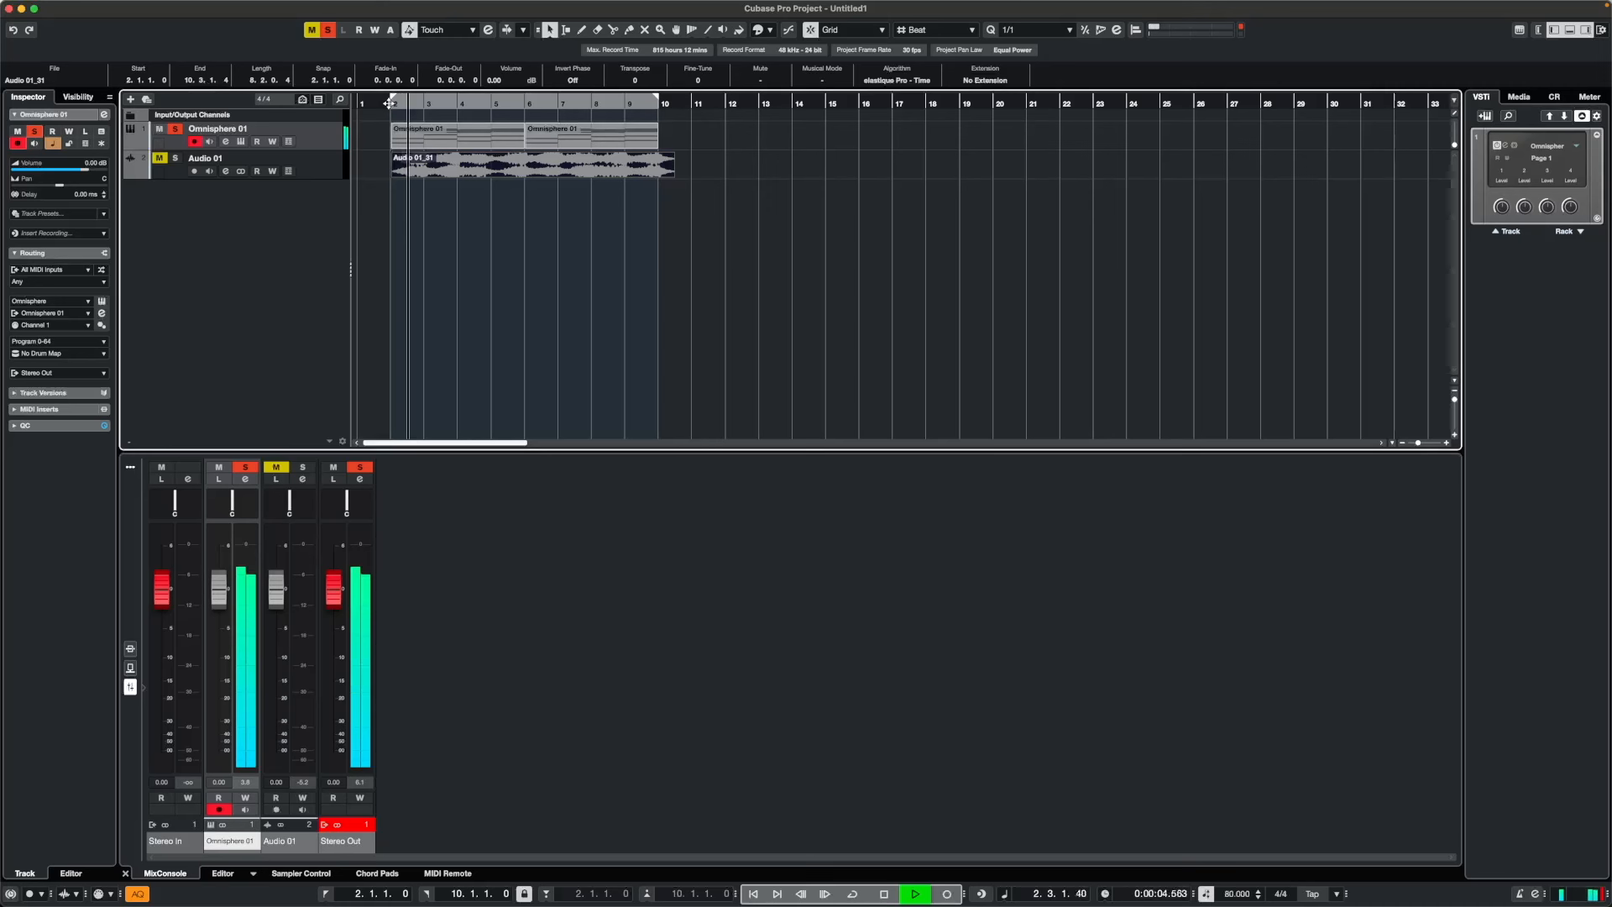
key("space")
Step: Solo Audio 01 instead of Omnisphere 01 and lower its fader to -4.39 dB while playing the recording
left_click(175, 127)
left_click(174, 158)
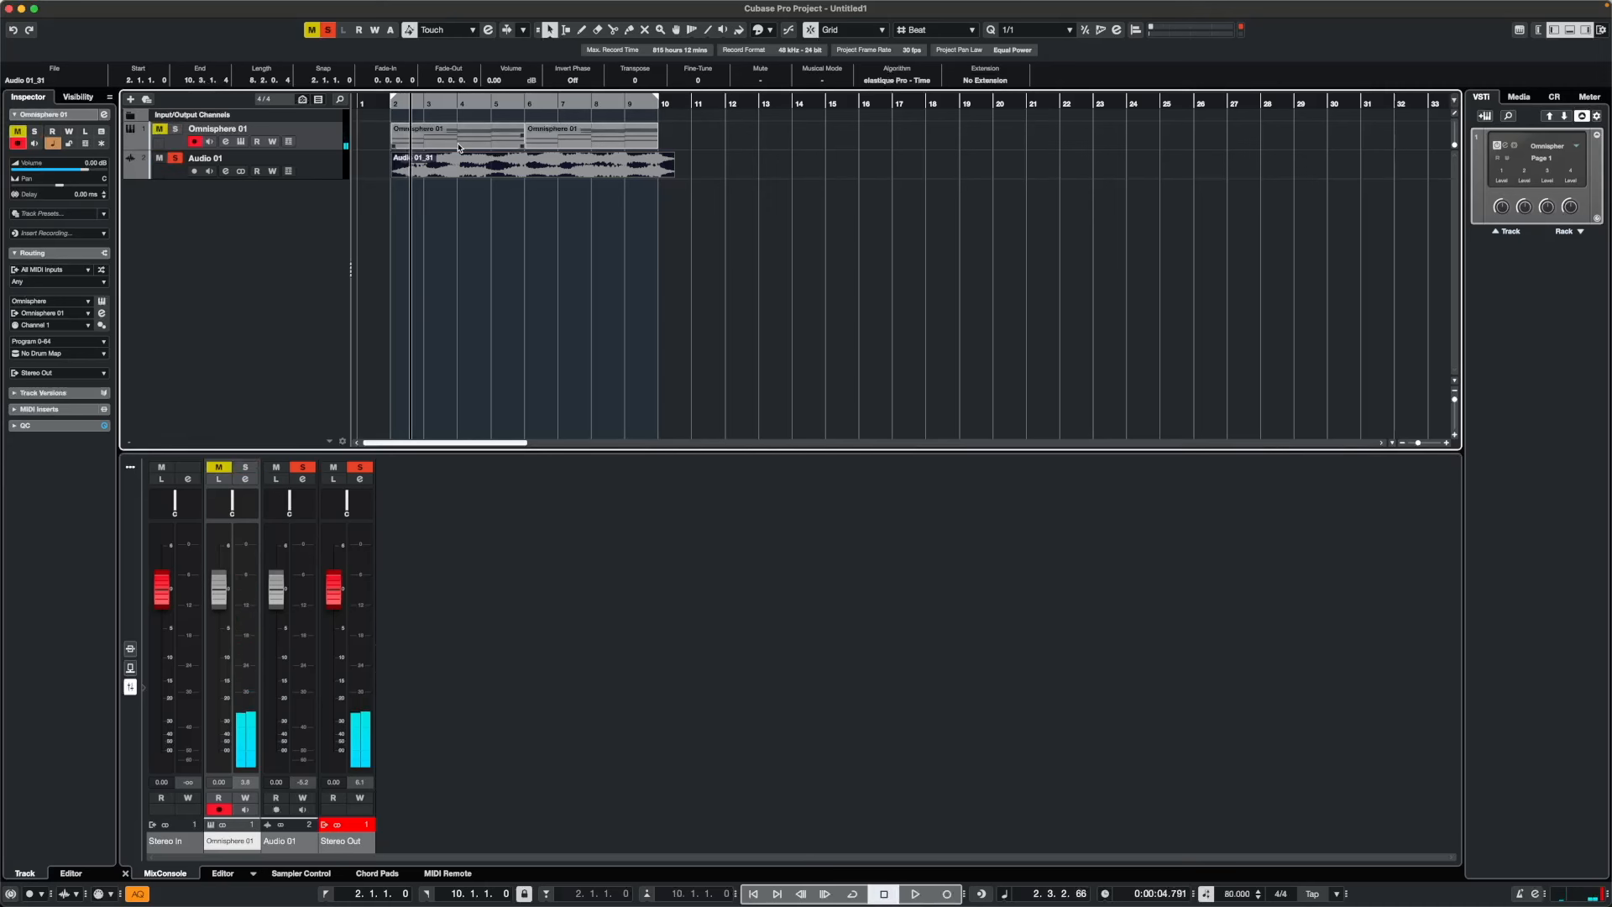
key("space")
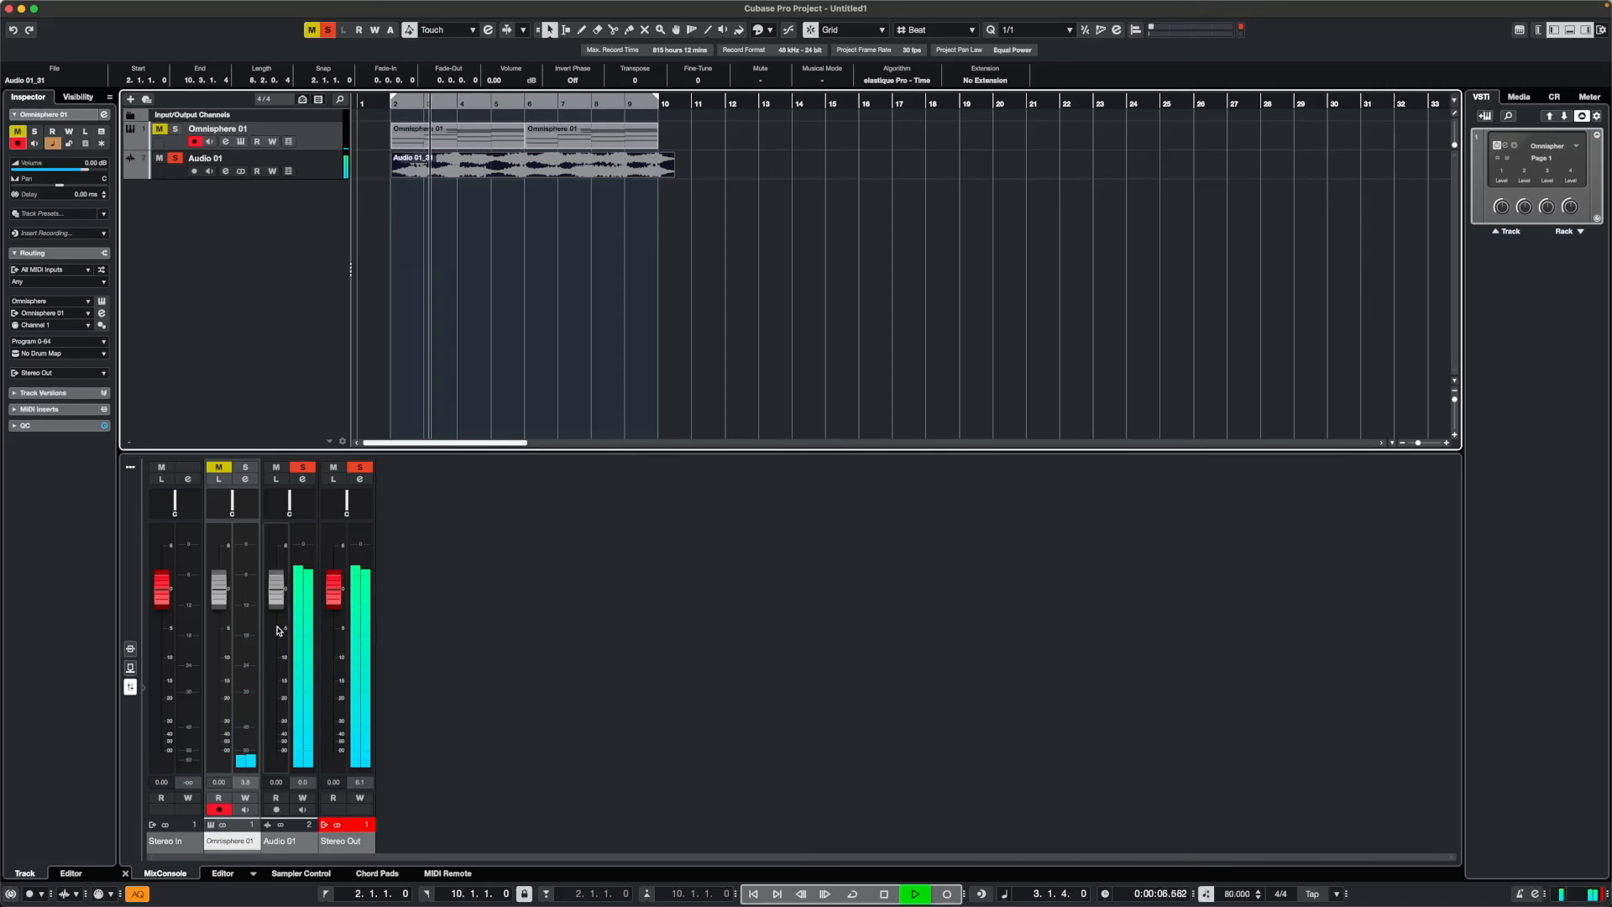
left_click_drag(276, 588, 281, 628)
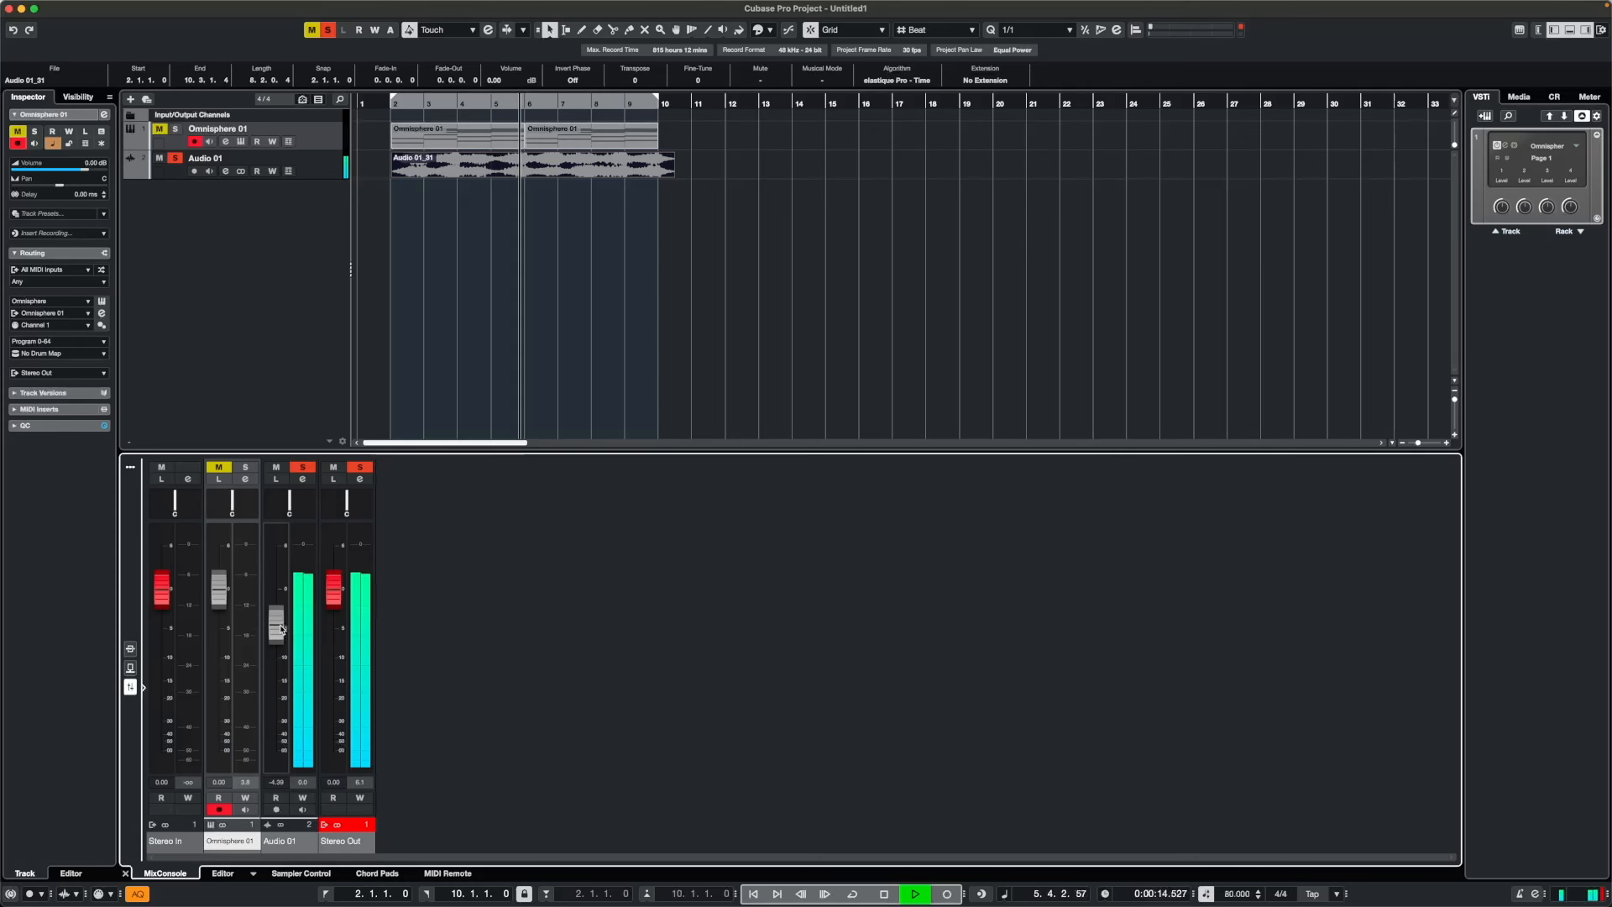
key("space")
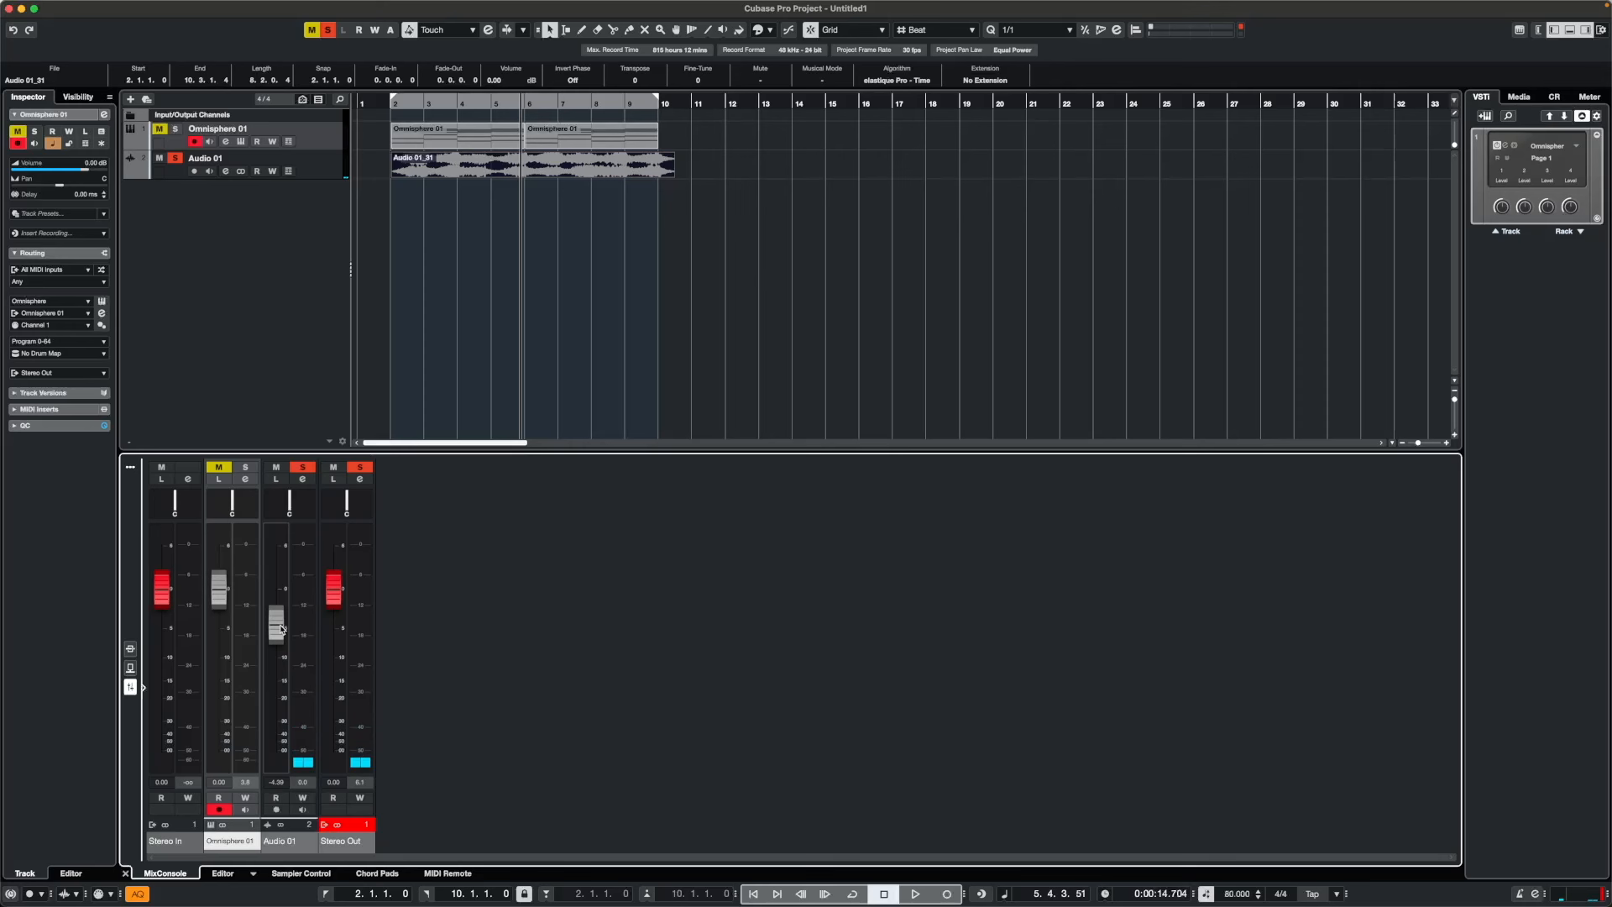
Step: Clear all solo and mute states on the Omnisphere 01 and Audio 01 tracks
left_click(174, 129)
left_click(159, 129)
left_click(159, 158)
left_click(175, 131)
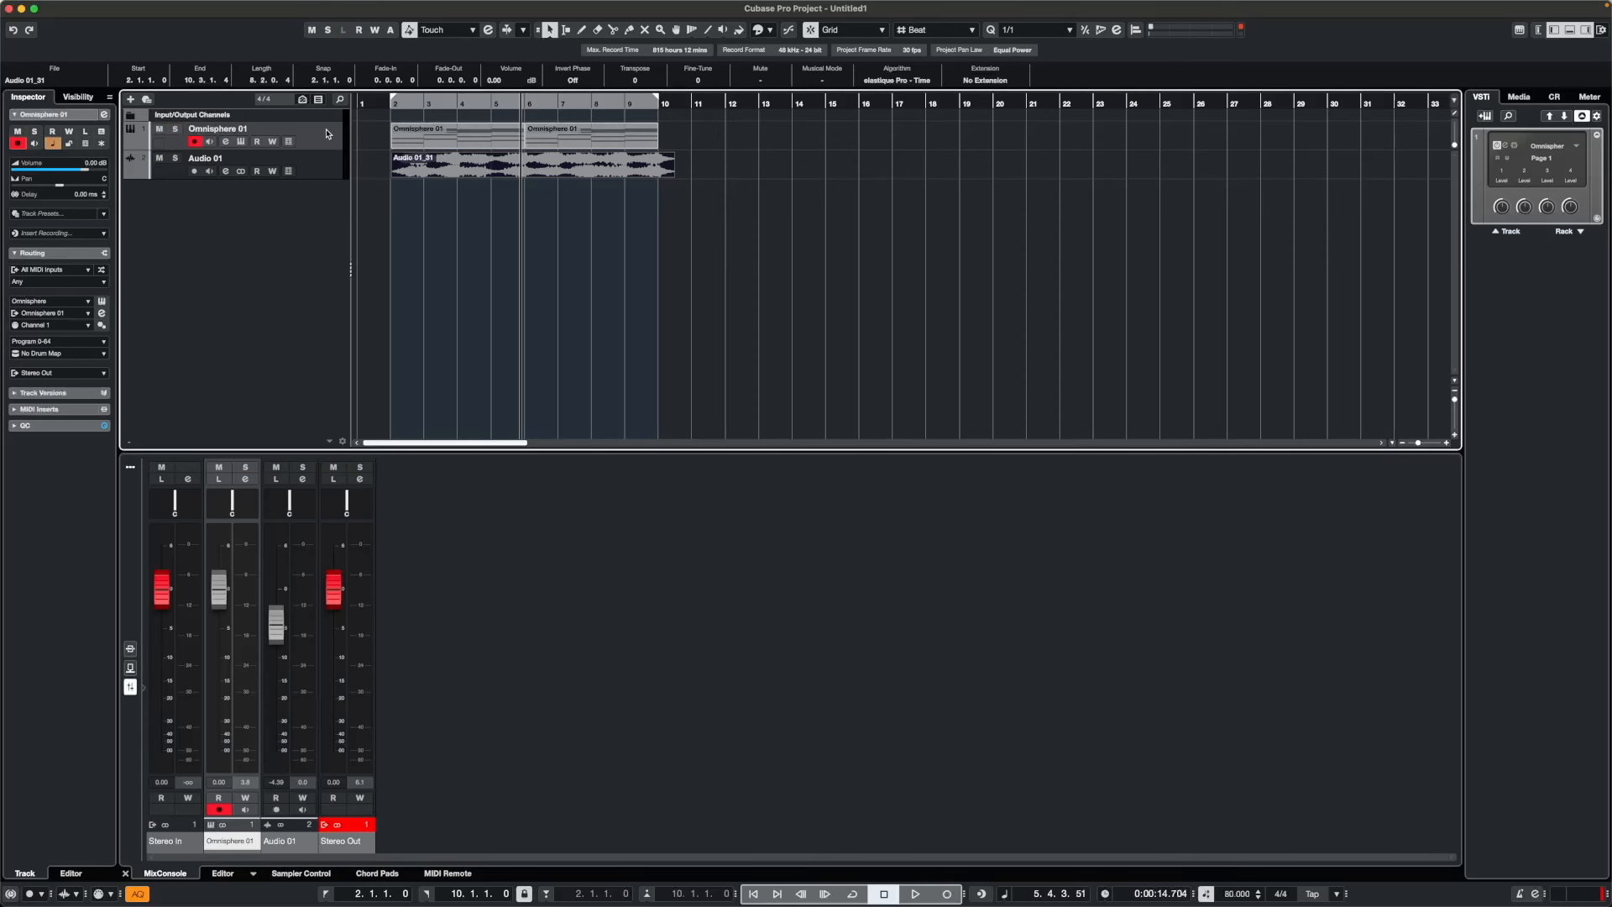
Step: Randomize the Orb's parameter assignments in Omnisphere twice with Dice
left_click(1505, 146)
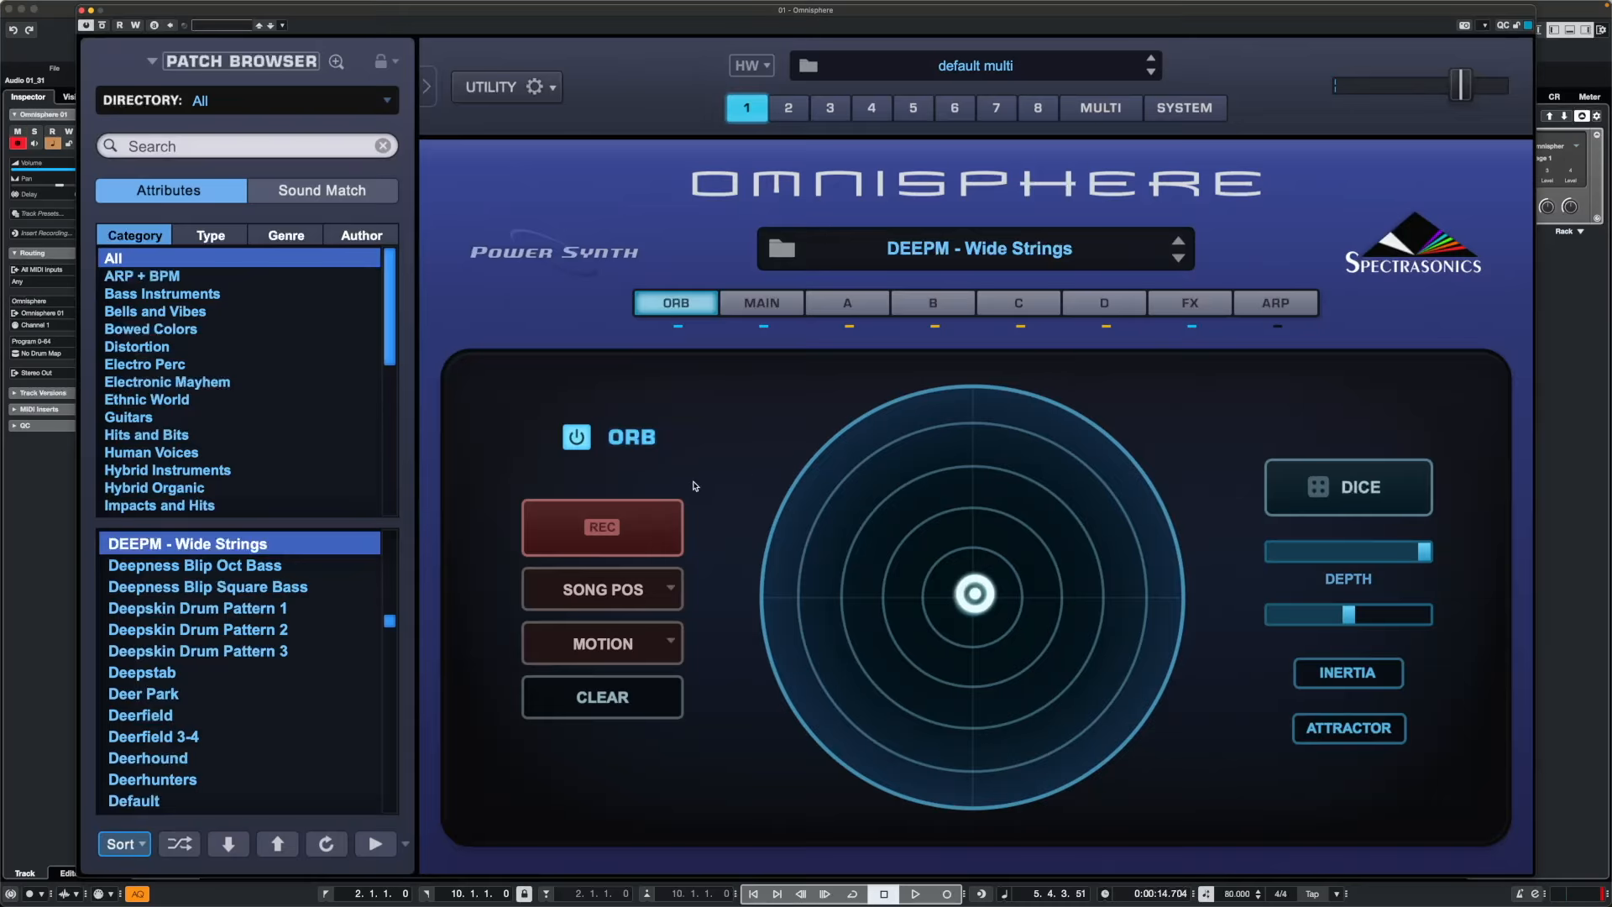
left_click(1369, 502)
left_click(1368, 502)
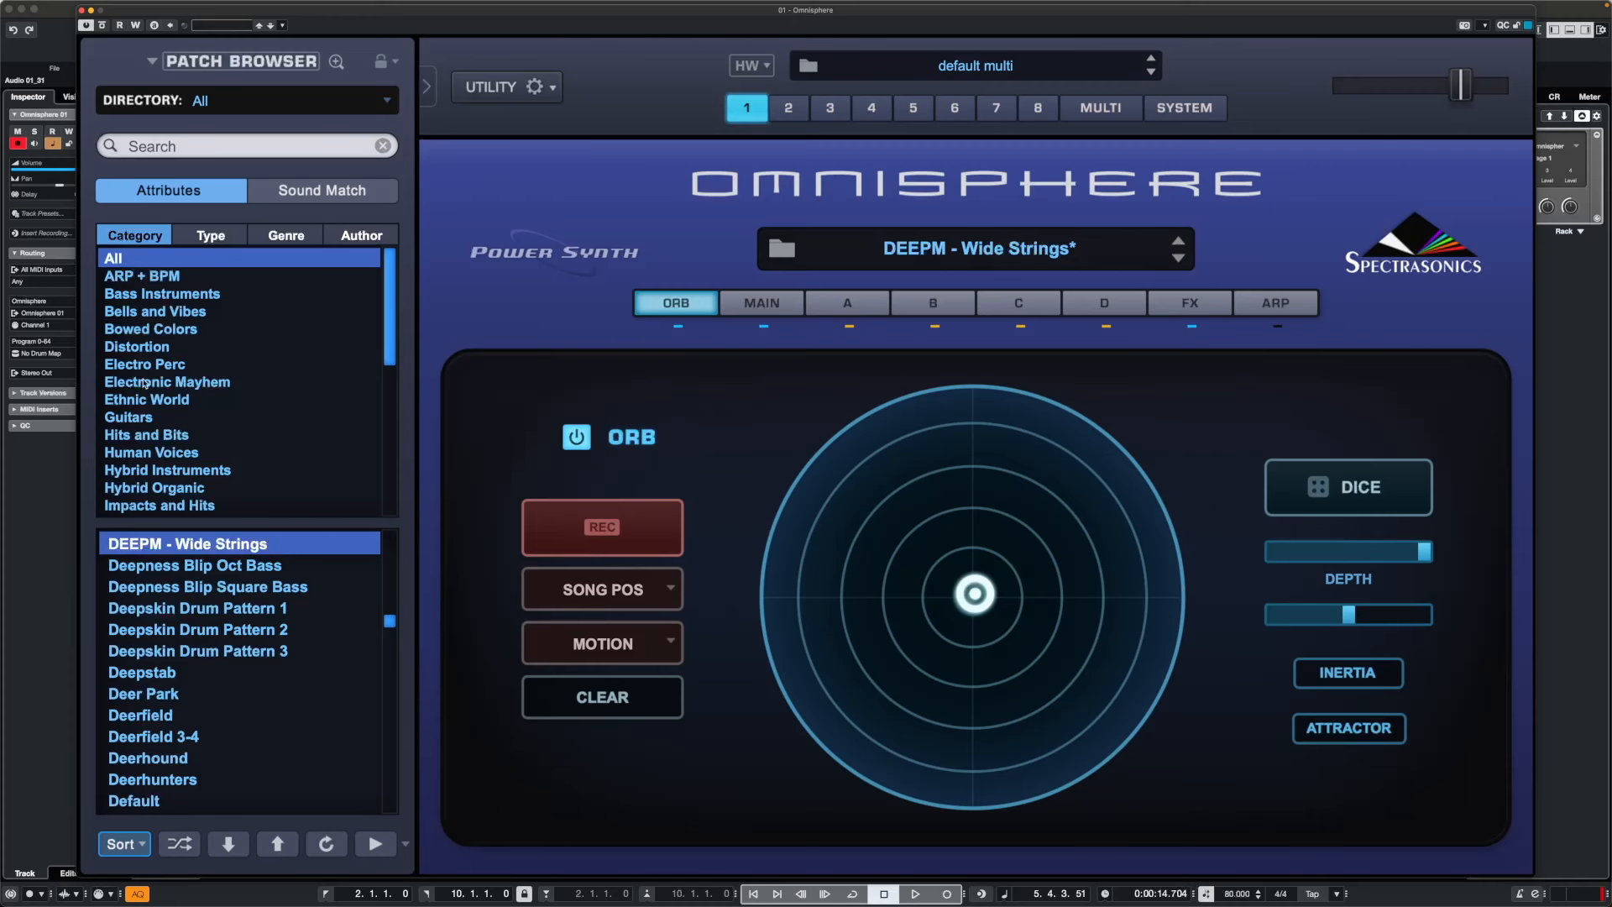
Step: Add a second stereo audio track fed from Omnisphere 01 and routed to Stereo Out, and mute Audio 01
left_click_drag(174, 17, 539, 22)
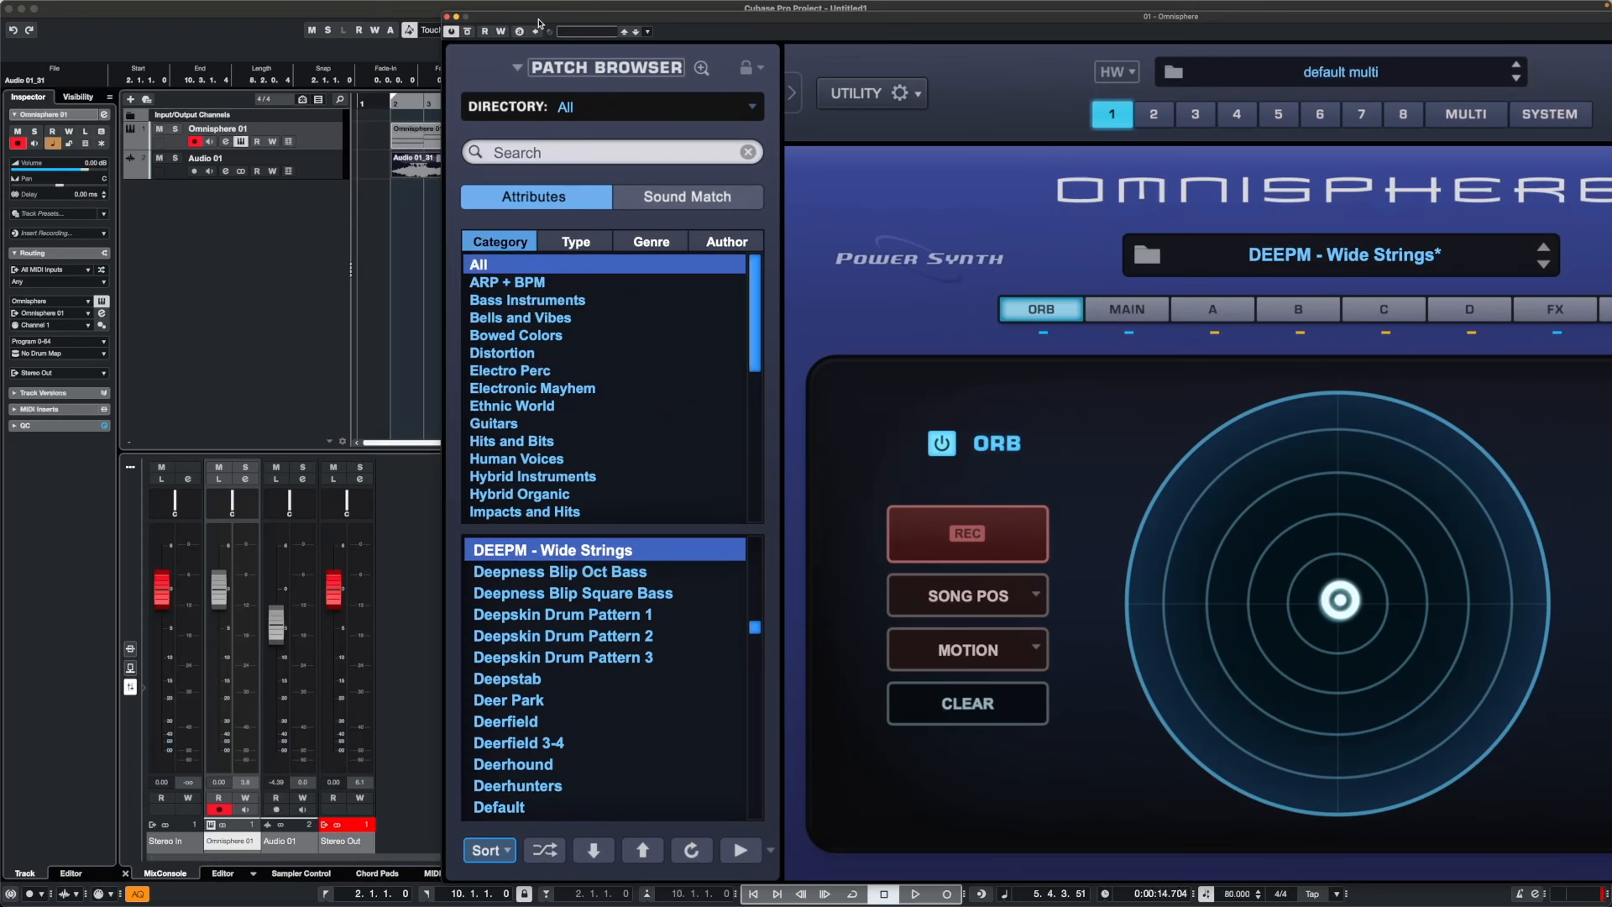
left_click(334, 171)
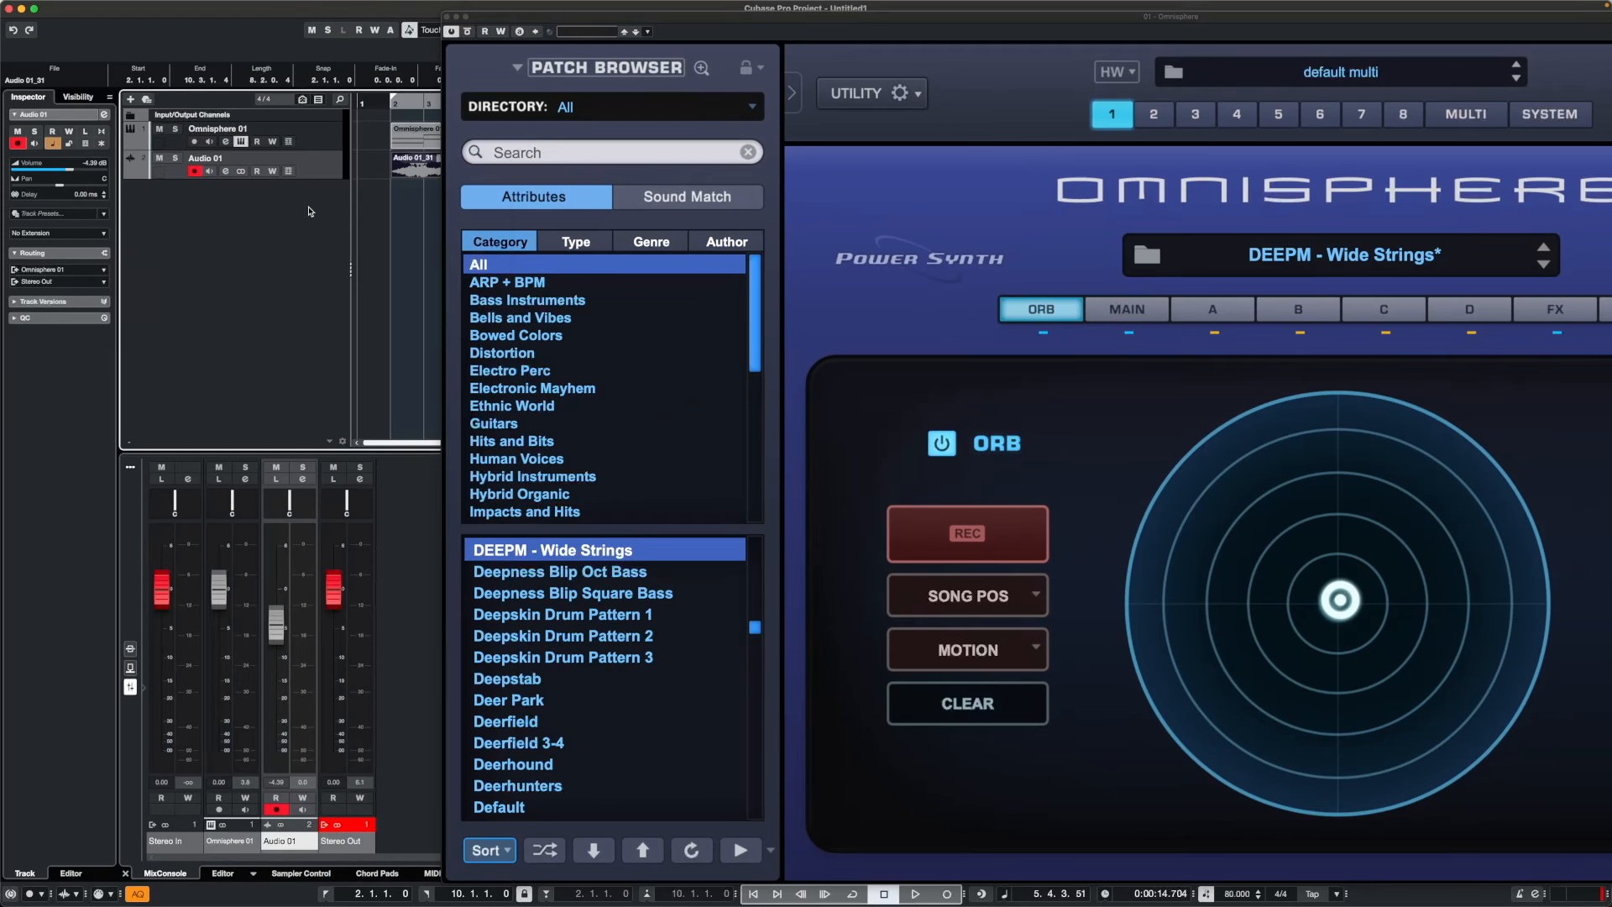
right_click(310, 212)
left_click(352, 215)
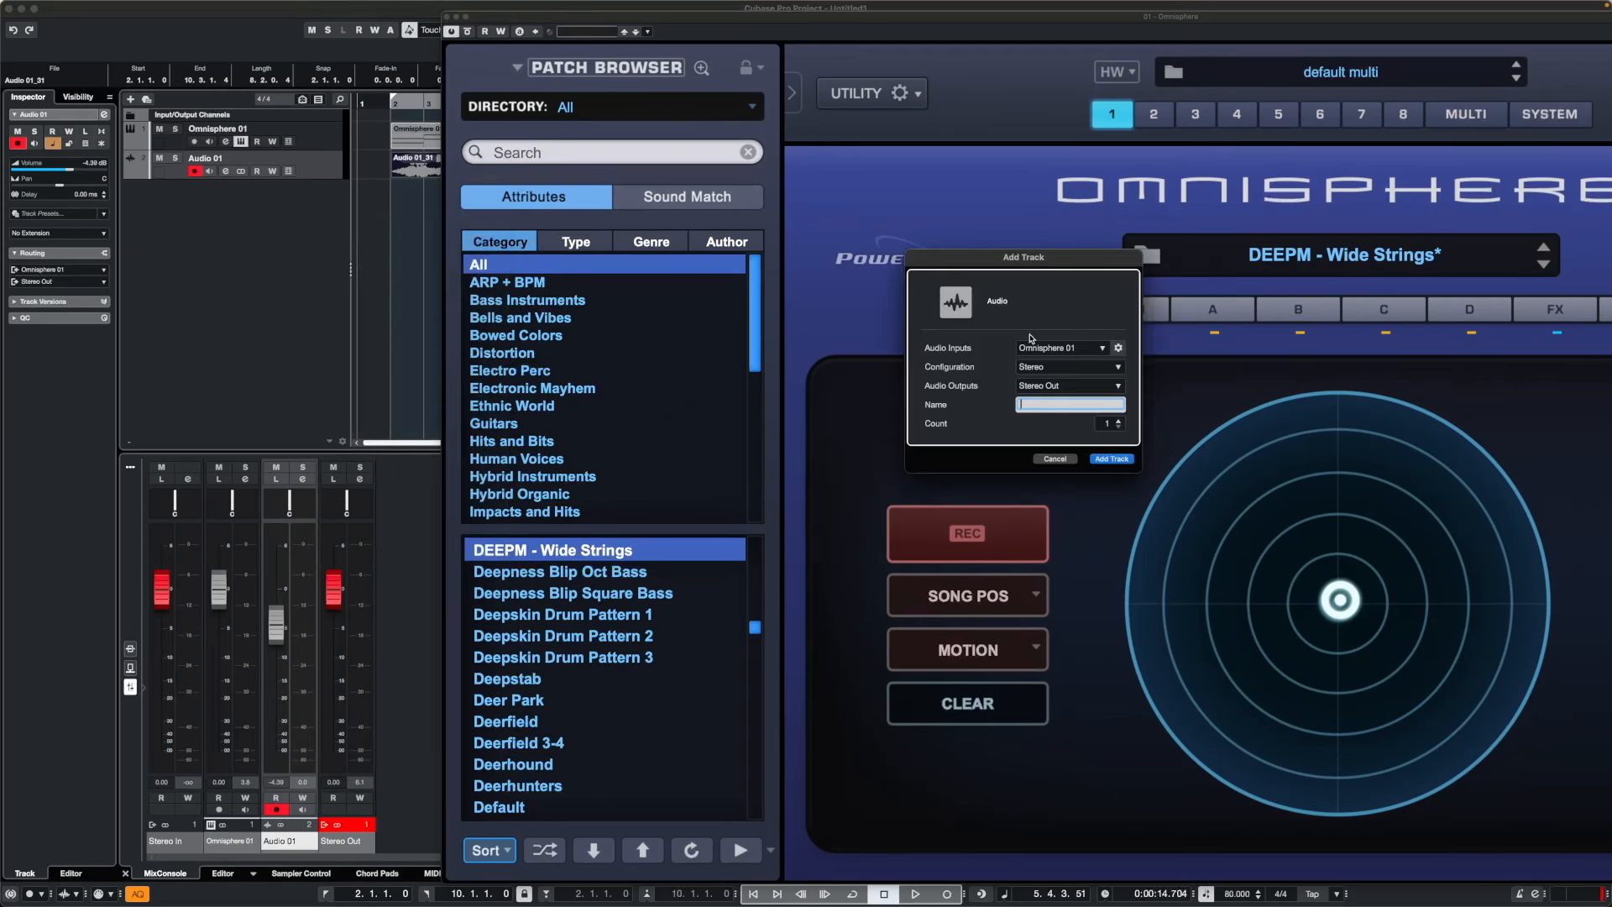
left_click(1114, 460)
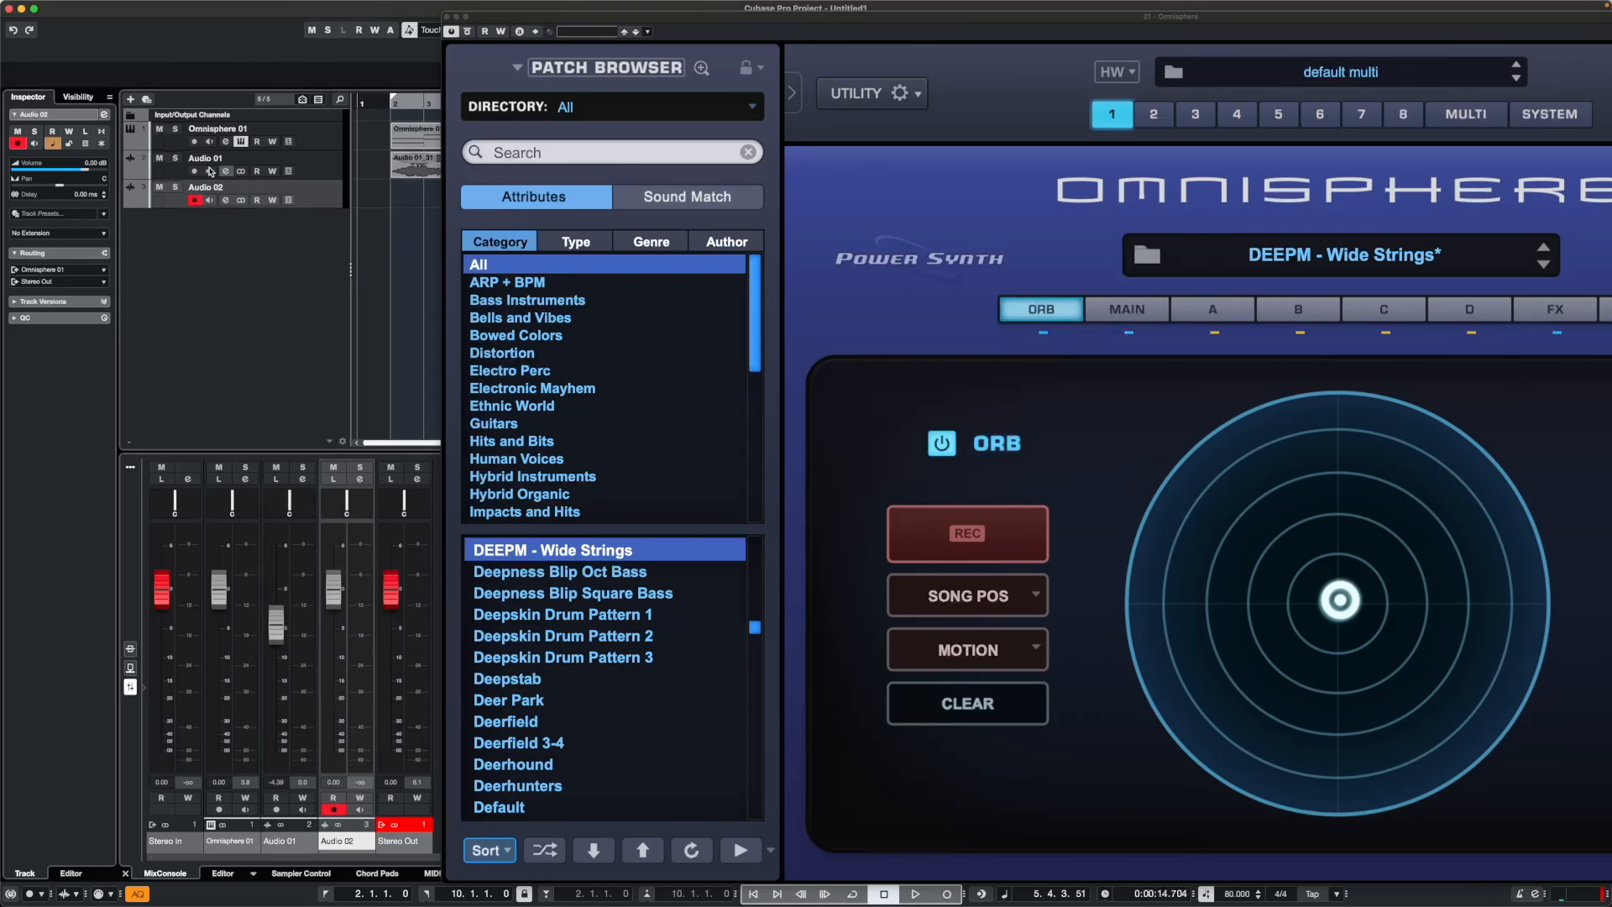
left_click(160, 159)
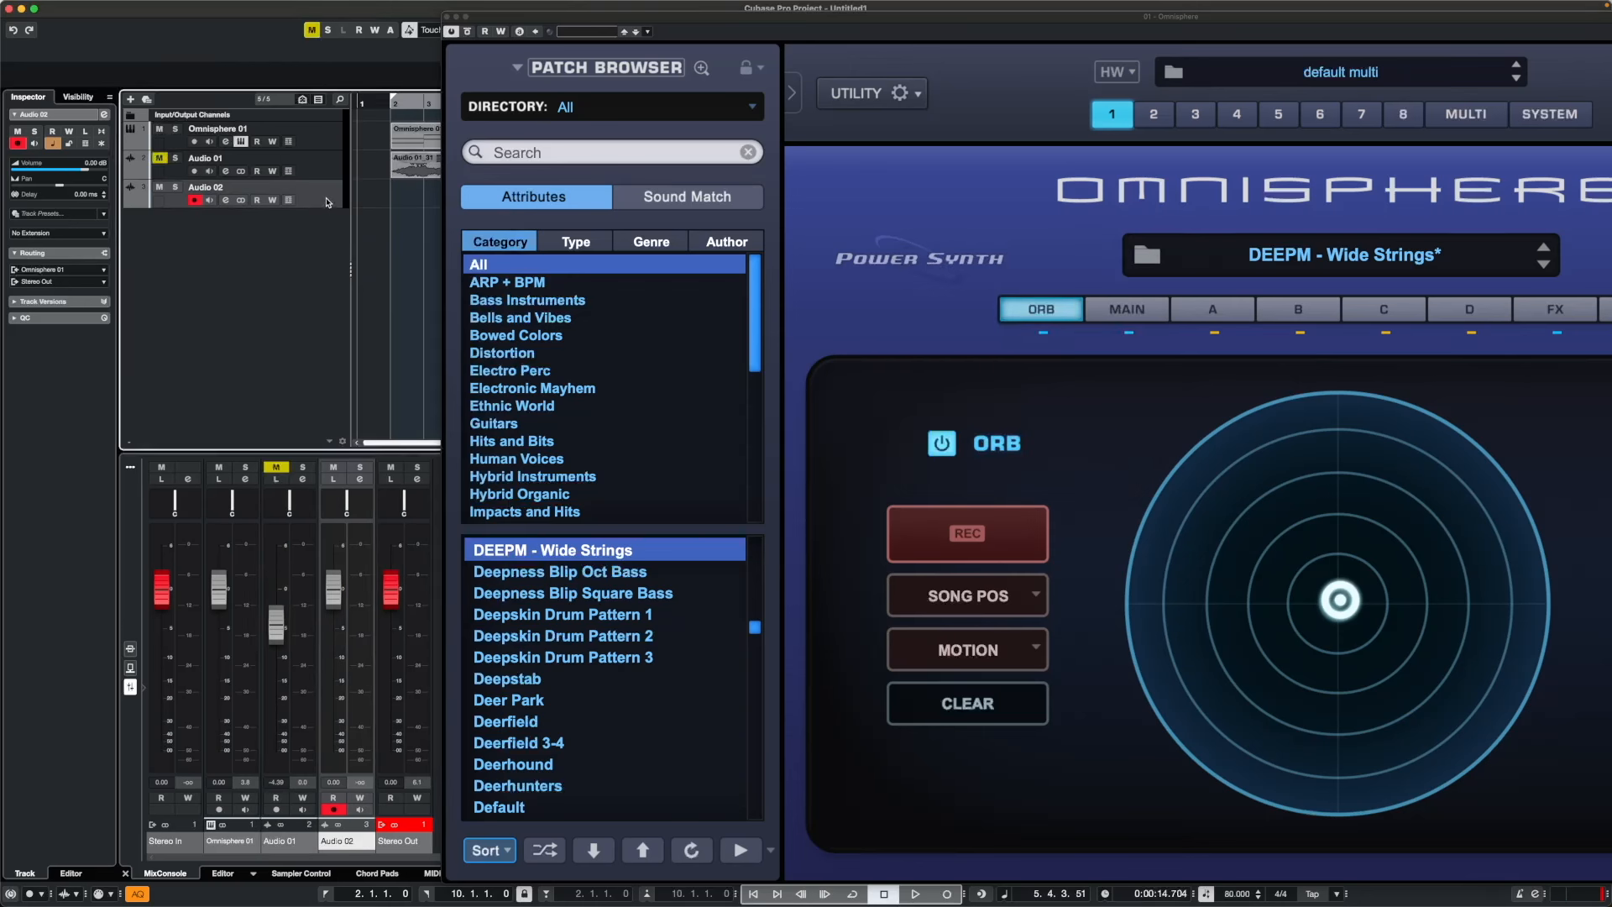